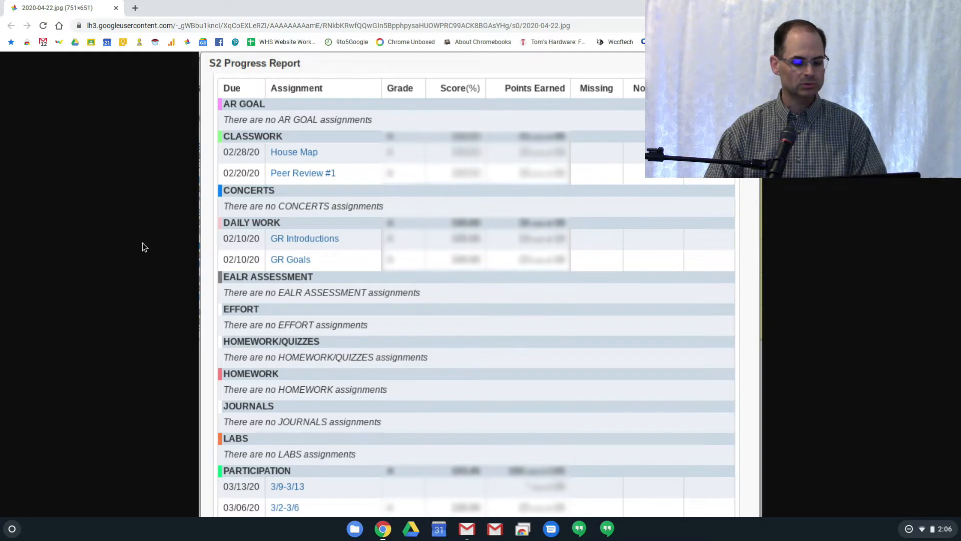
Switch to Skyward Educator Access Plus and open the category selection for the period 3 Family Health gradebook
key(alt+Tab)
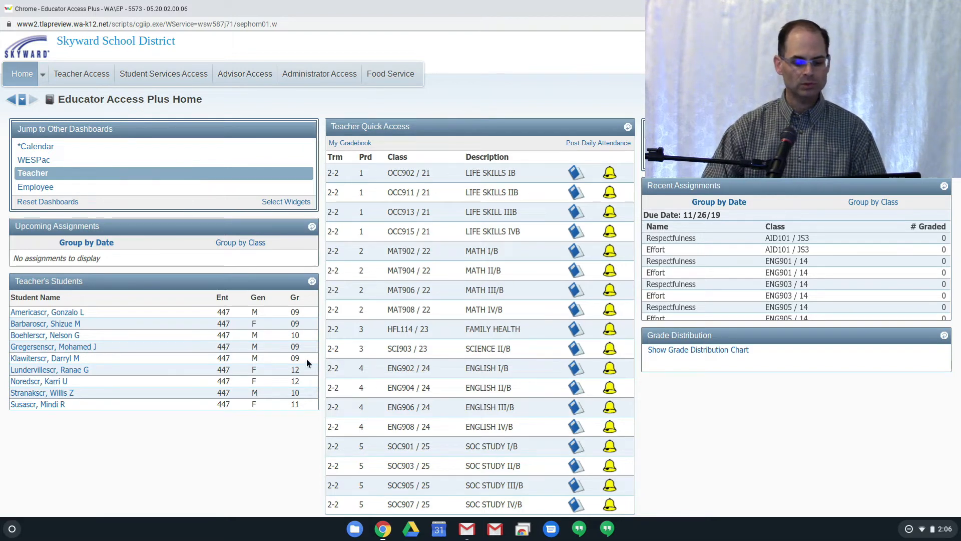
click(572, 332)
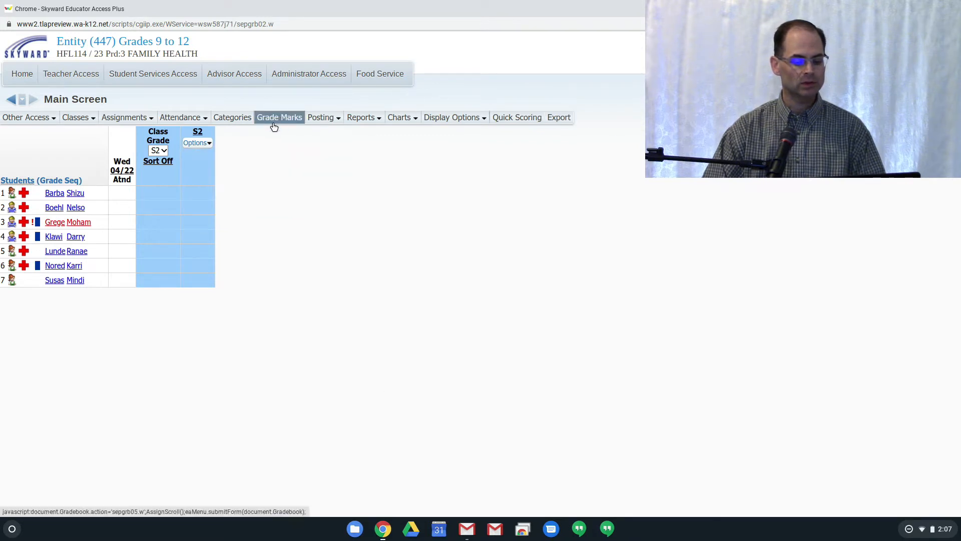
click(240, 118)
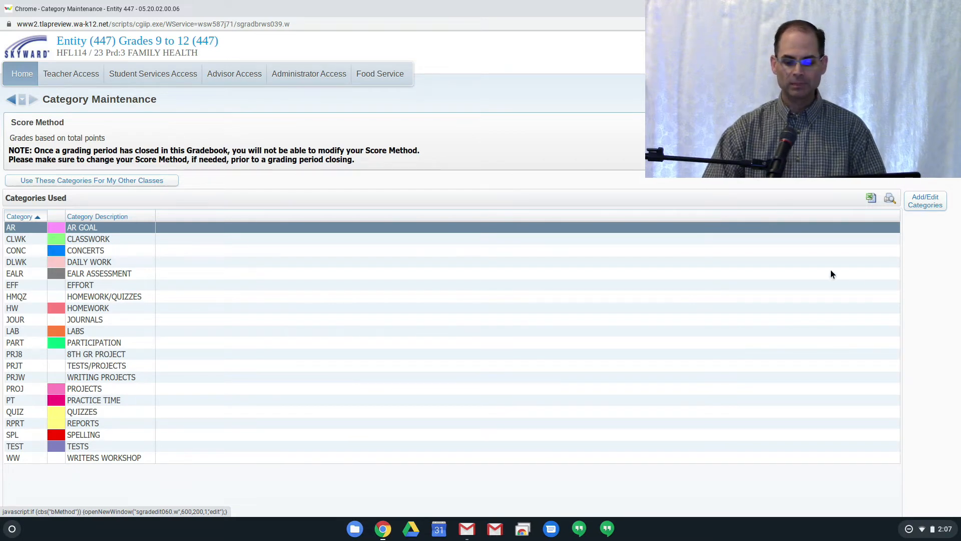
click(931, 206)
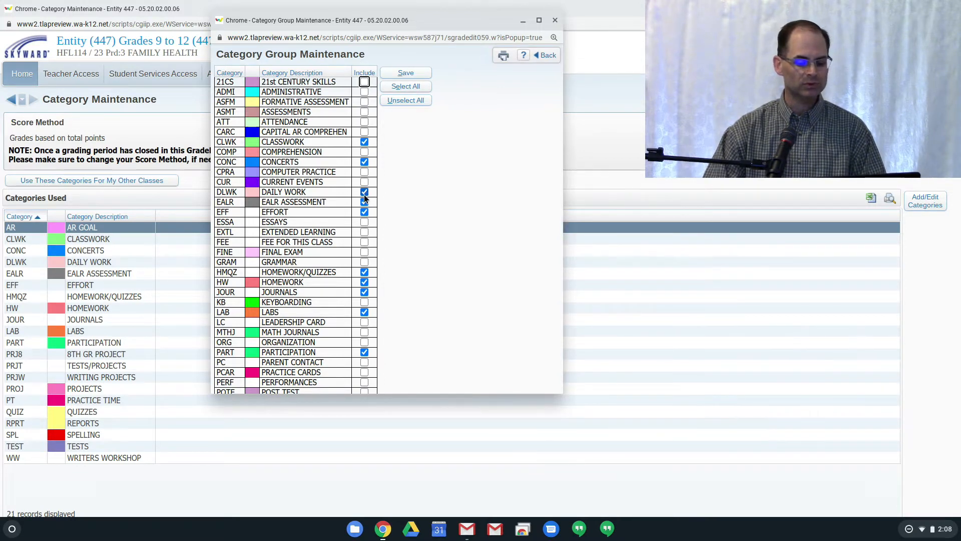
Clear all included categories, include only Daily Work, Final Exam, Homework and Quizzes, and save the selection
click(364, 142)
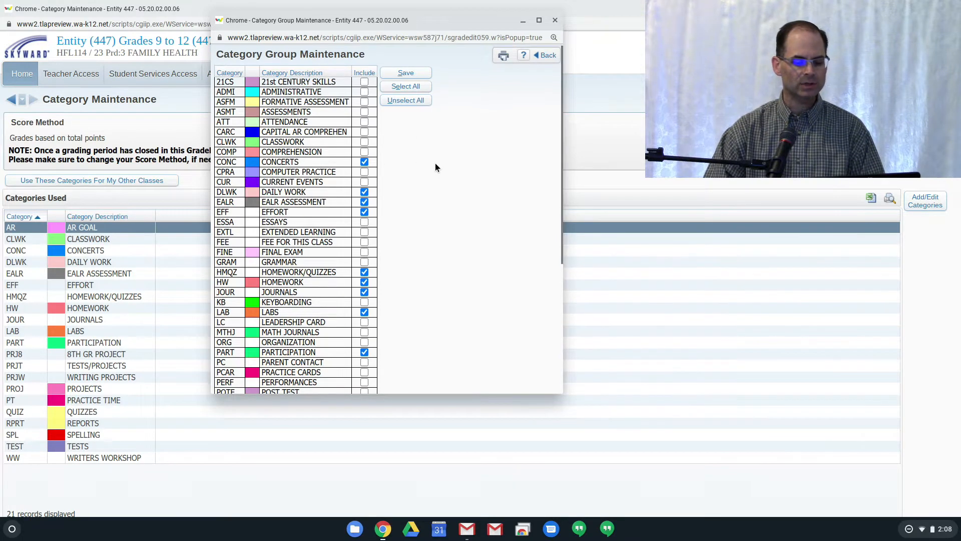
click(411, 100)
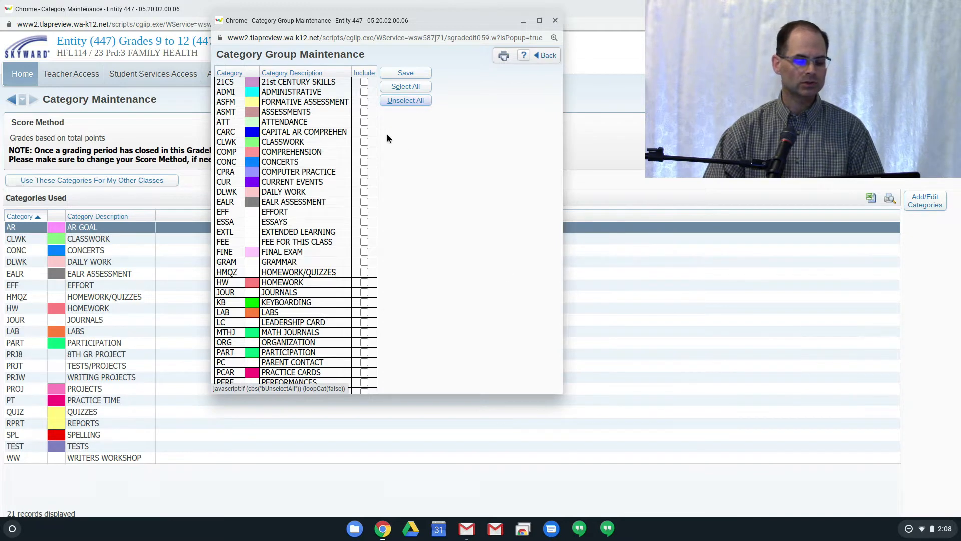
click(365, 192)
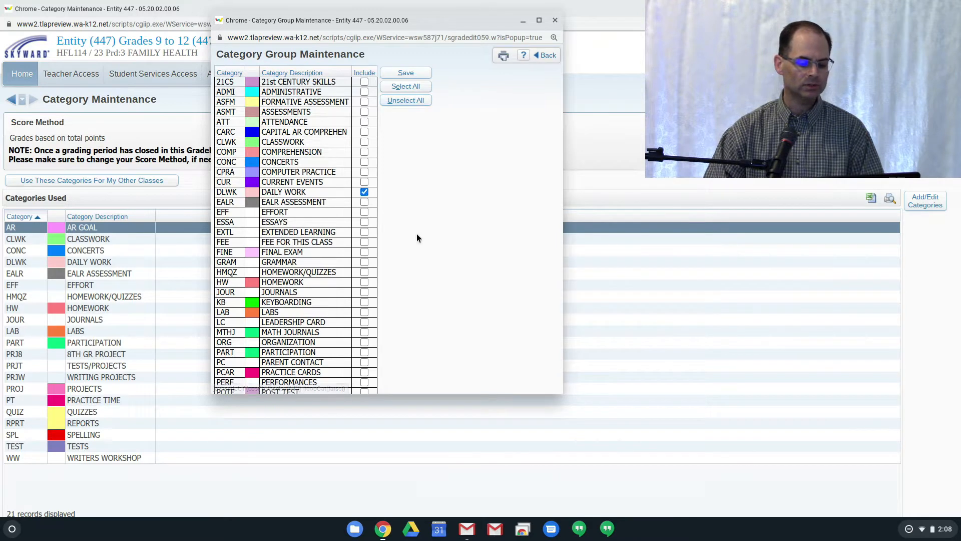
click(364, 252)
click(364, 283)
scroll(427, 290, down, 1)
scroll(428, 291, down, 3)
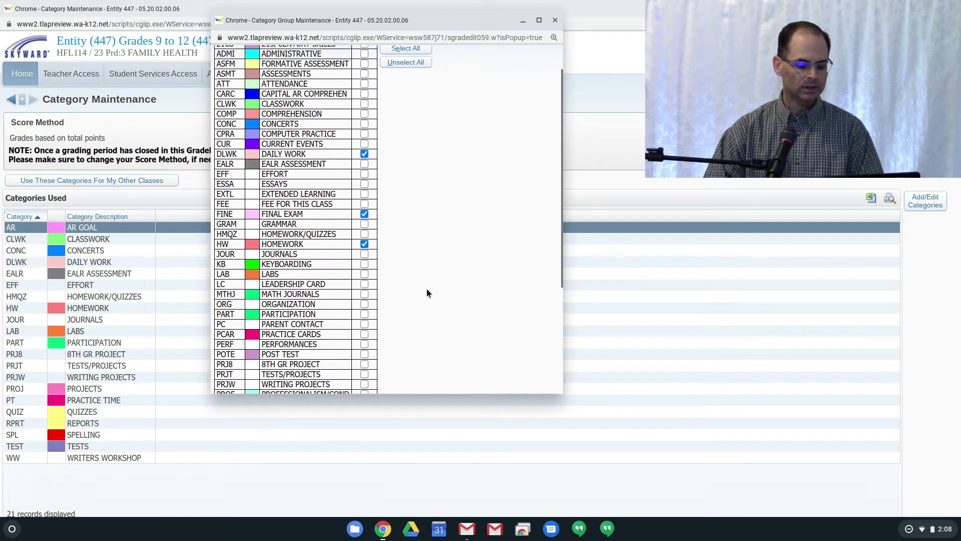
scroll(426, 292, down, 1)
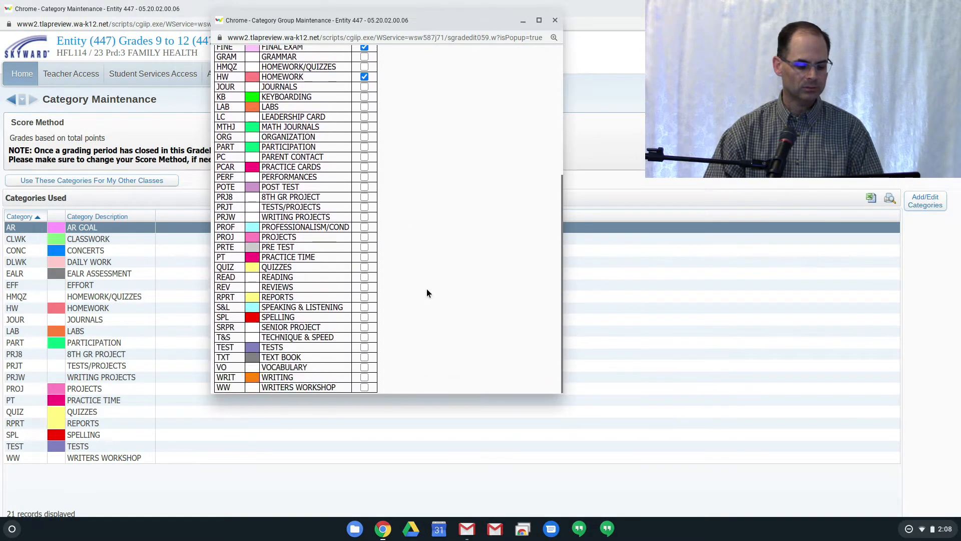
click(364, 268)
scroll(490, 233, up, 4)
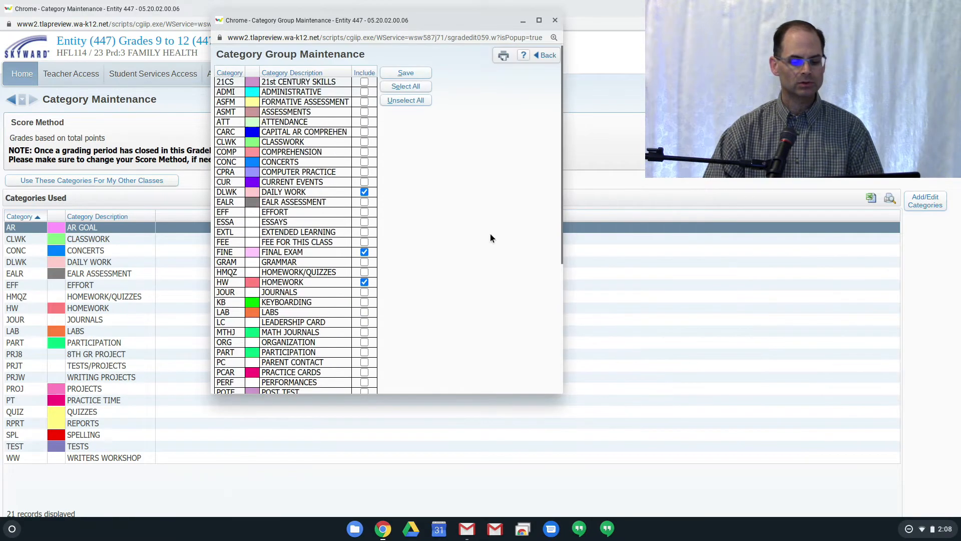
click(424, 73)
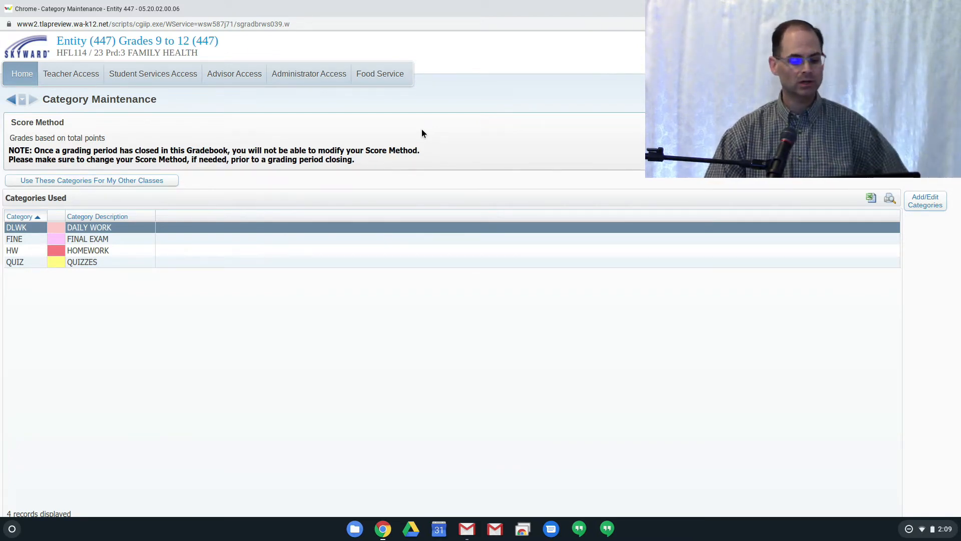
Return to the home page, reopen the Family Health gradebook, and open its Grade Sheet report templates in a maximized window
click(28, 74)
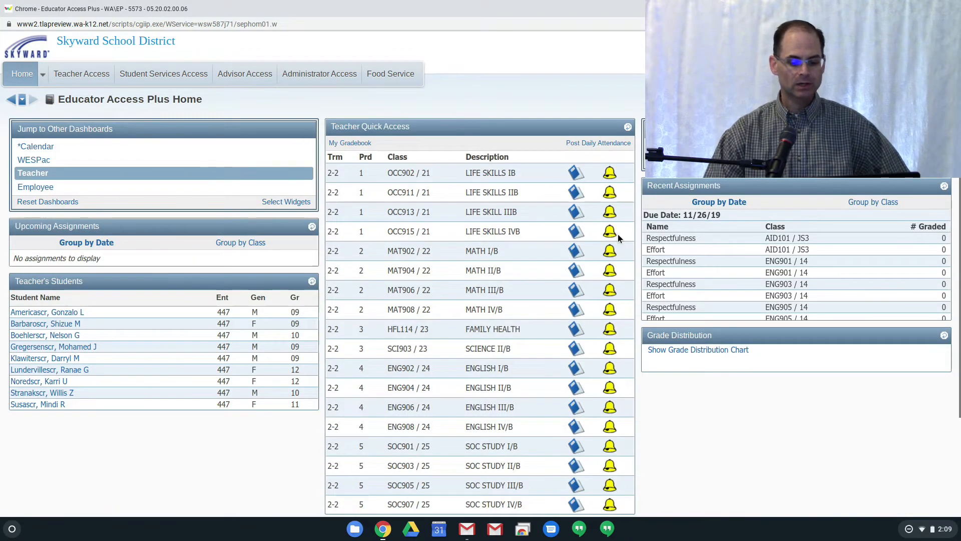
click(573, 331)
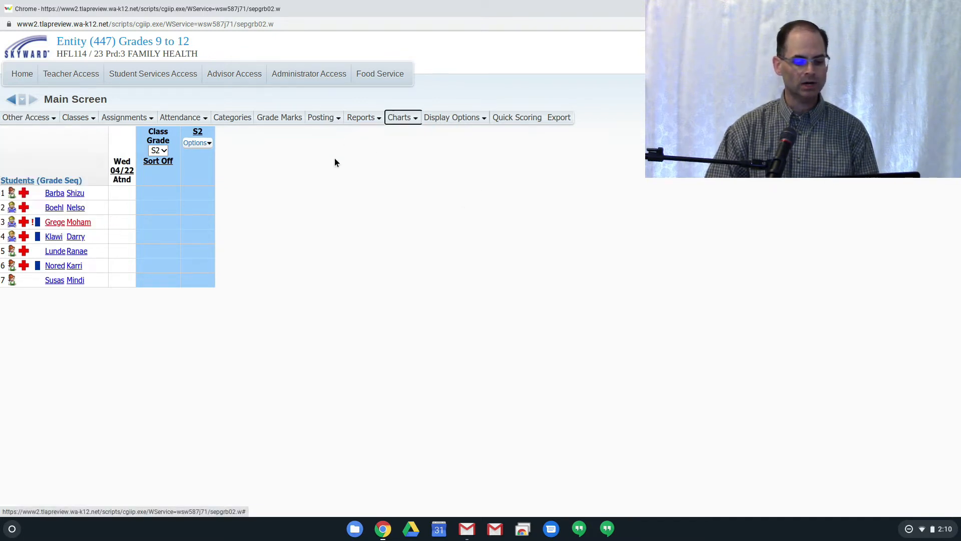
mouse_move(364, 121)
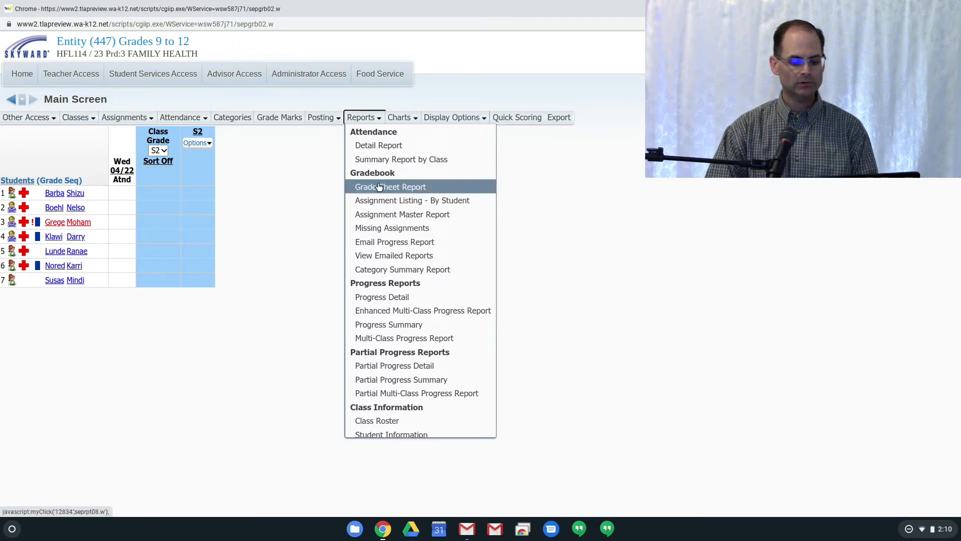
click(433, 188)
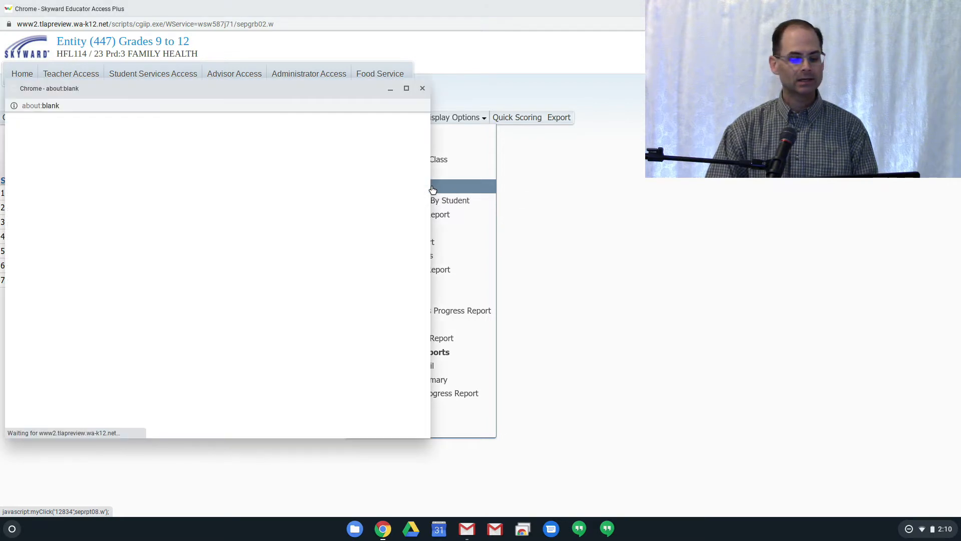
drag(278, 88, 449, 100)
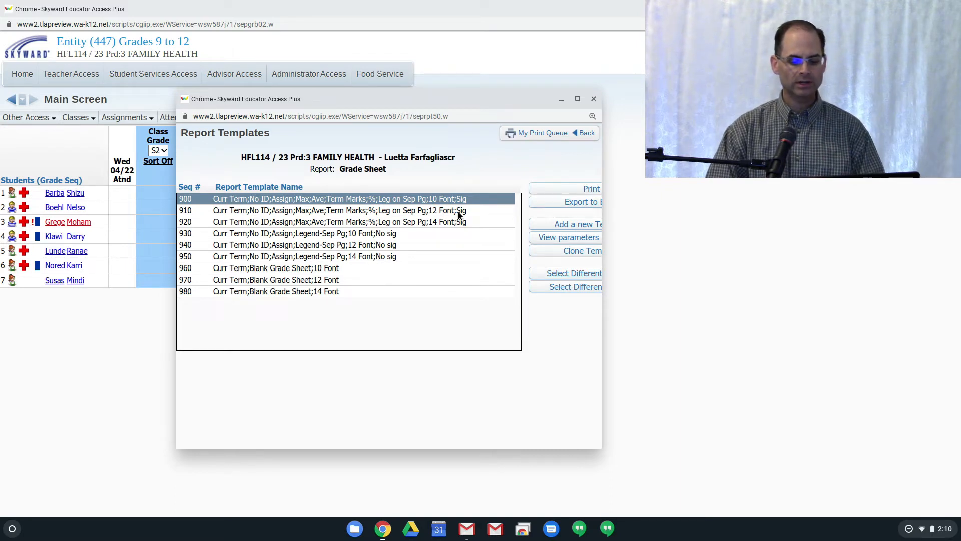
click(577, 99)
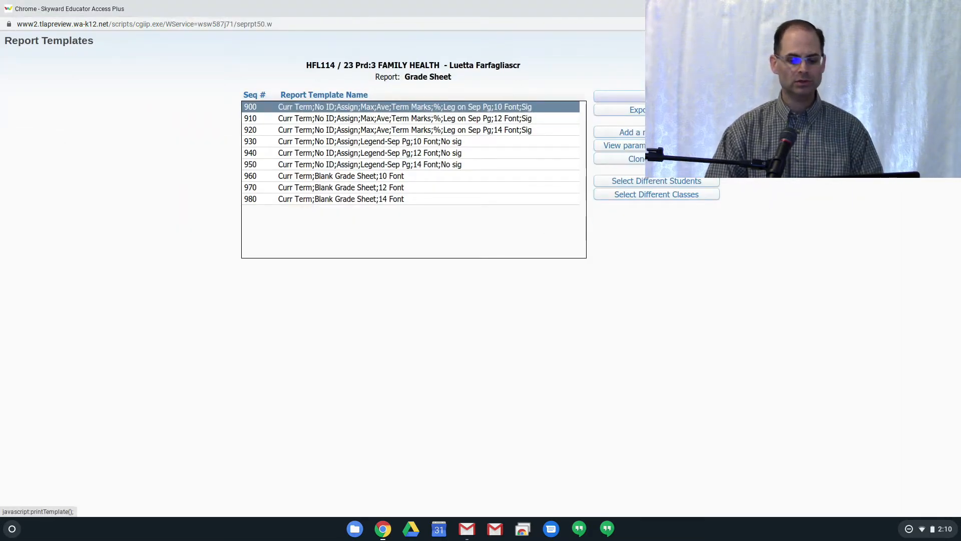
Generate the Grade Sheet report from template 900, view both of its pages, and close the report and print queue
click(656, 96)
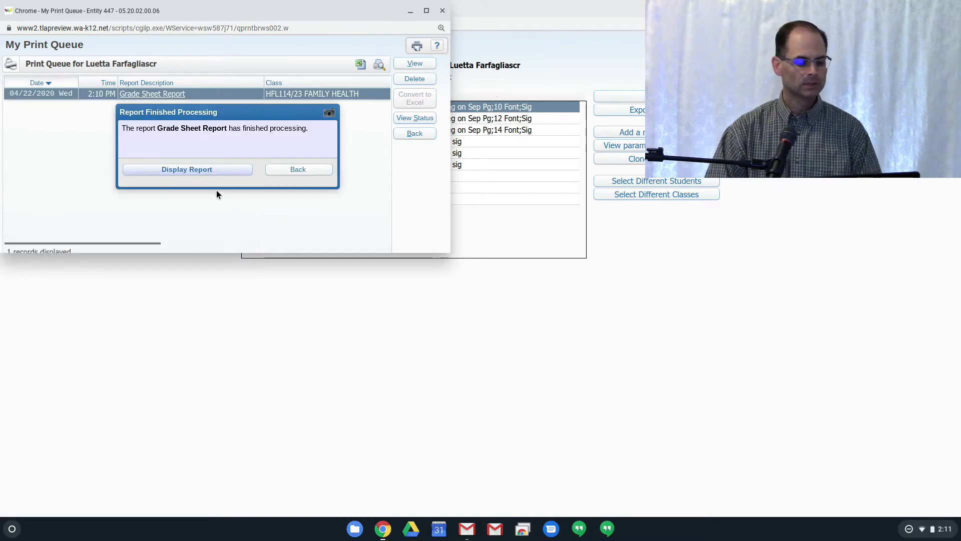
click(216, 171)
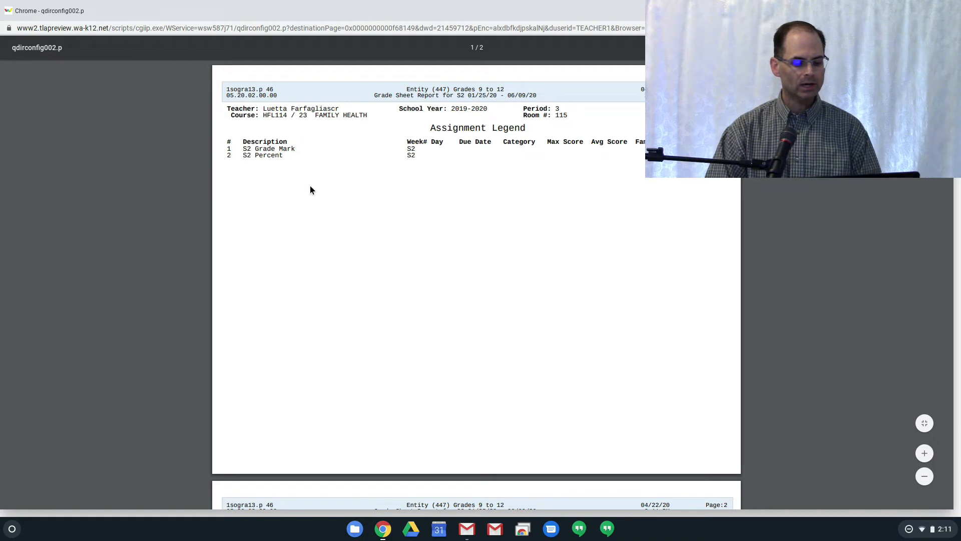
scroll(261, 203, down, 8)
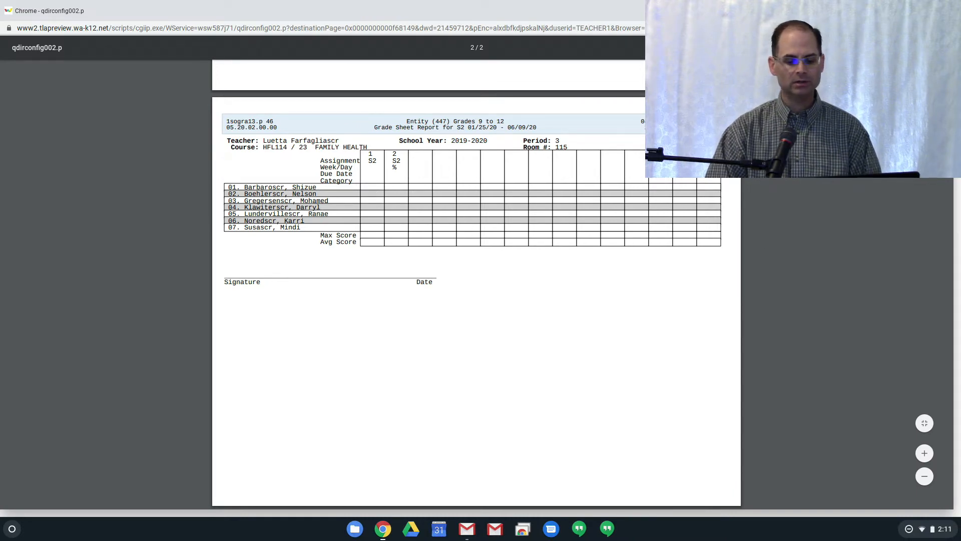
click(946, 10)
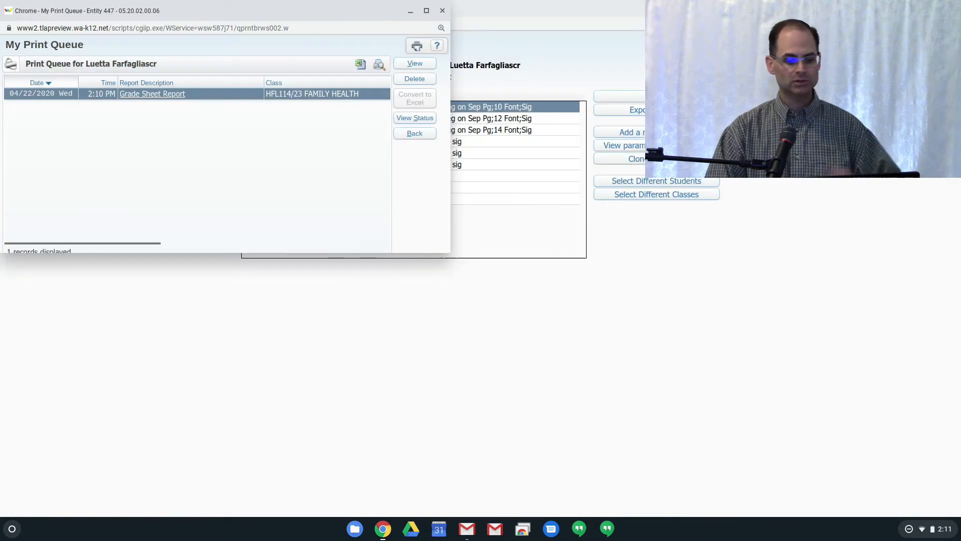
click(443, 11)
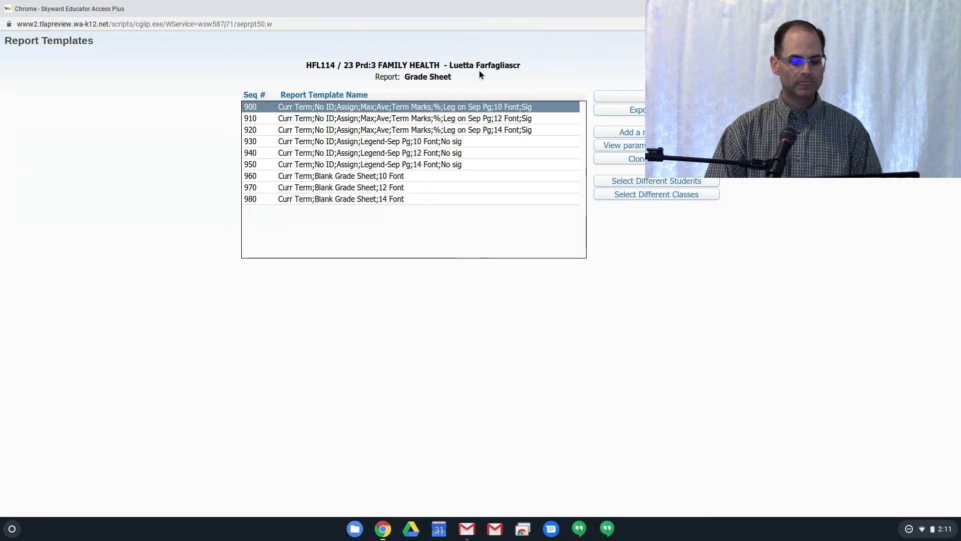
Look through the other Grade Sheet templates, comparing their legend, font size, signature and blank sheet options
click(474, 119)
click(467, 128)
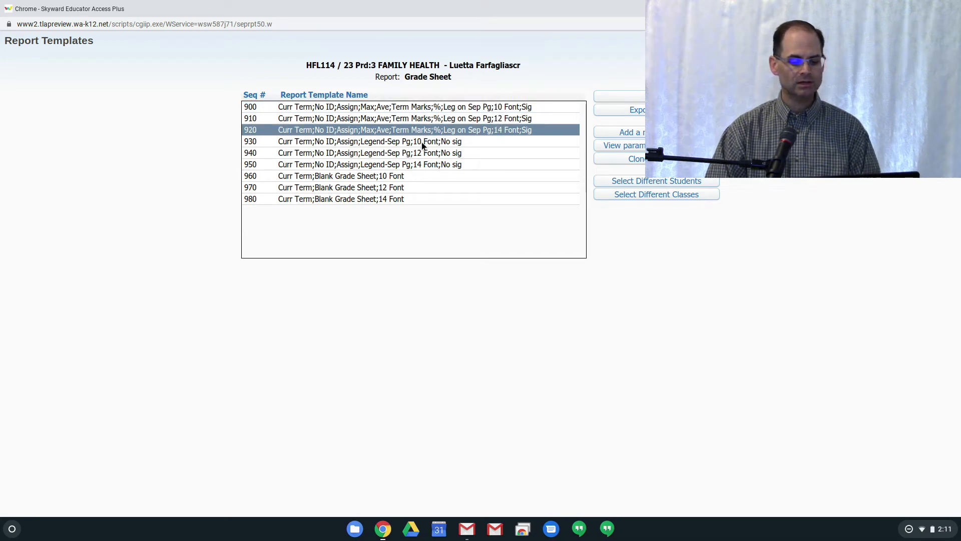
click(422, 142)
click(416, 153)
click(410, 164)
click(395, 178)
click(392, 192)
click(399, 141)
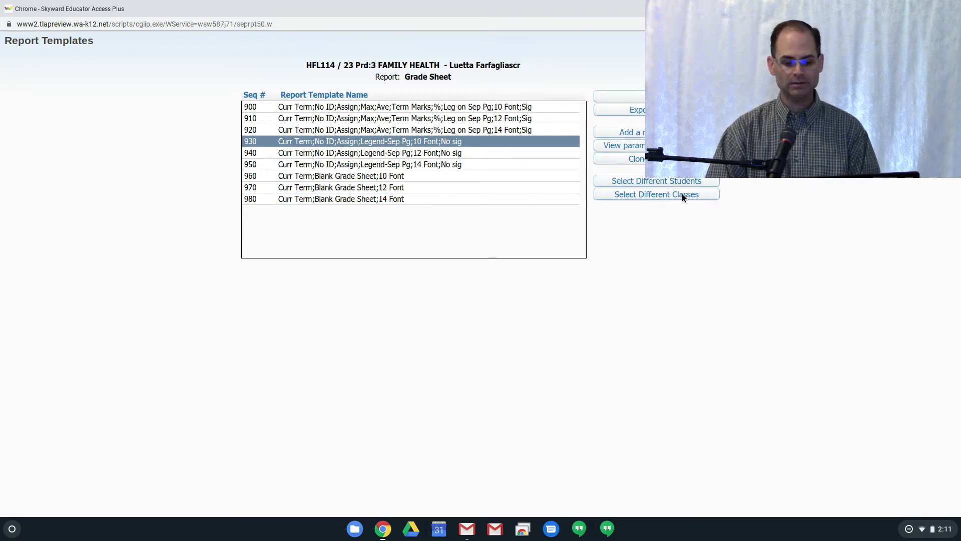
Clone report template 900 under the name Test
click(399, 107)
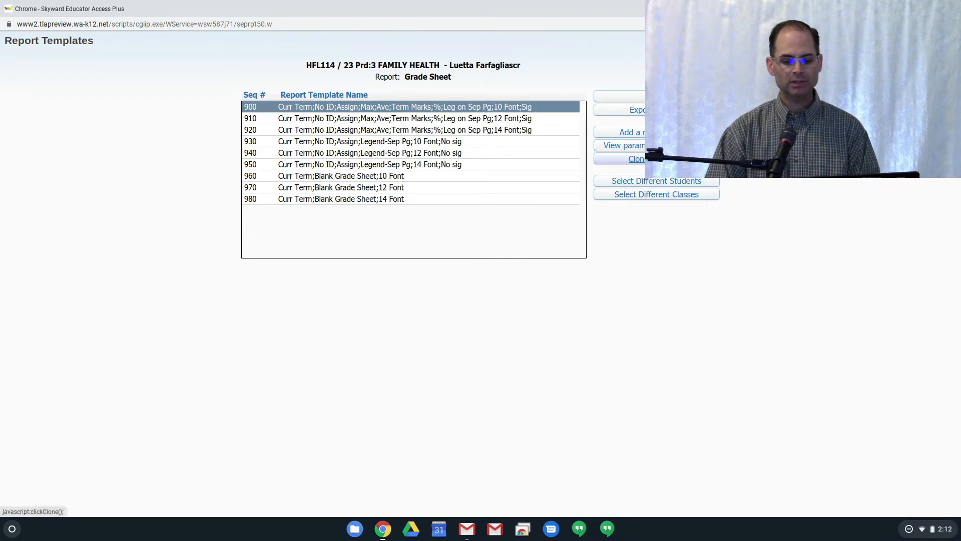
click(637, 159)
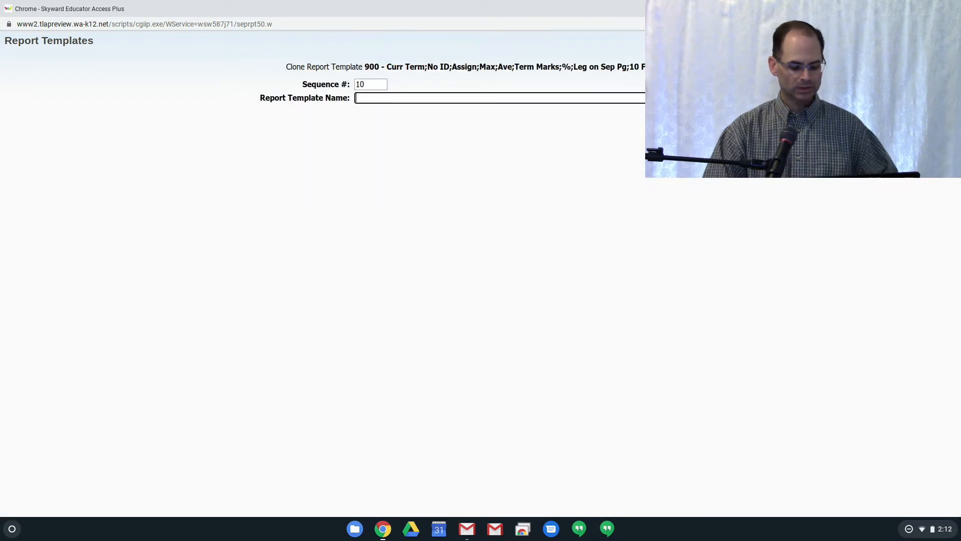
text(Test)
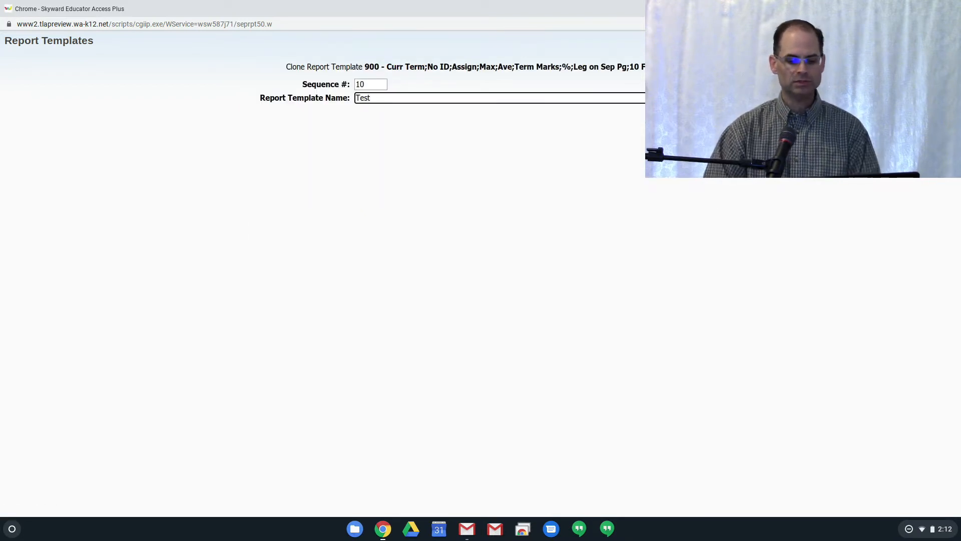
click(686, 69)
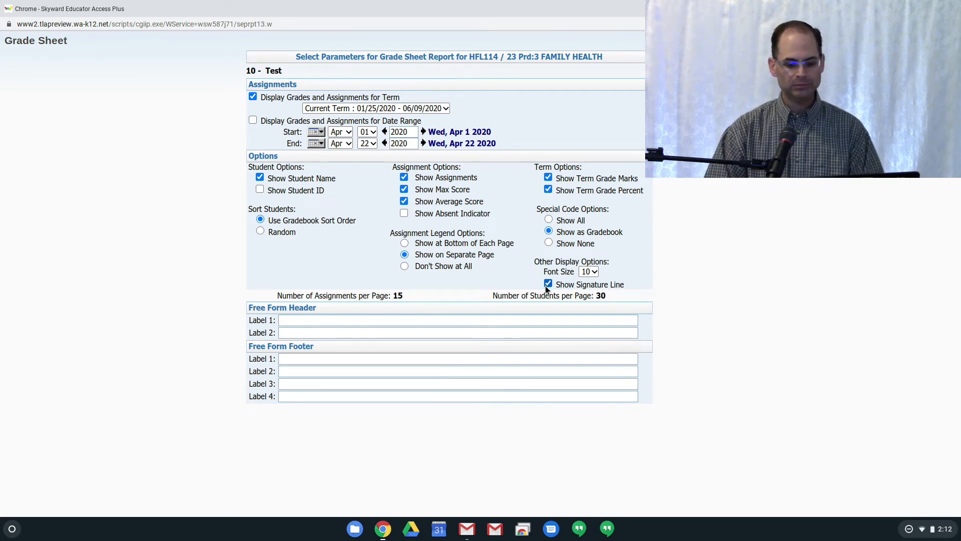
Set the Test template to font size 12 with student IDs but no signature line, assignments or assignment legend, and save it
click(595, 271)
click(593, 303)
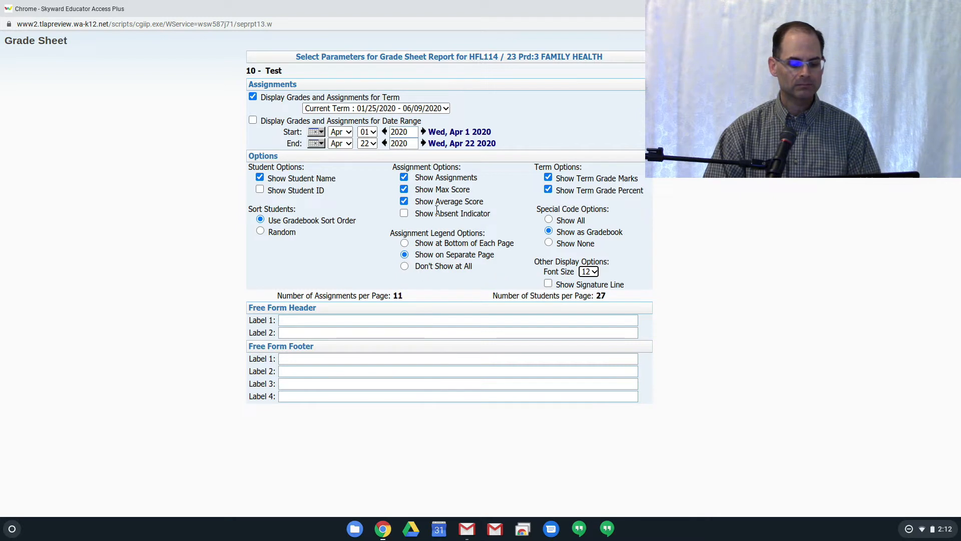
click(405, 266)
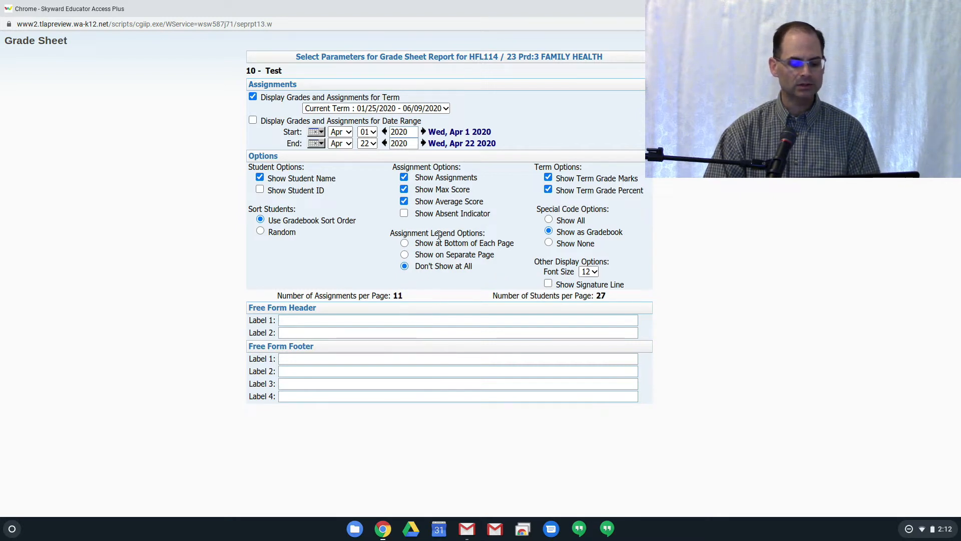
click(404, 178)
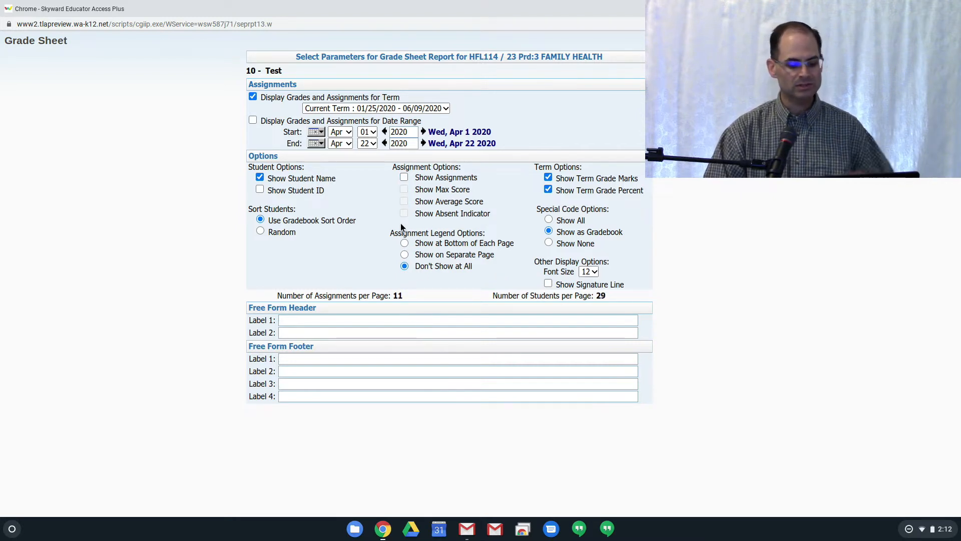
click(259, 190)
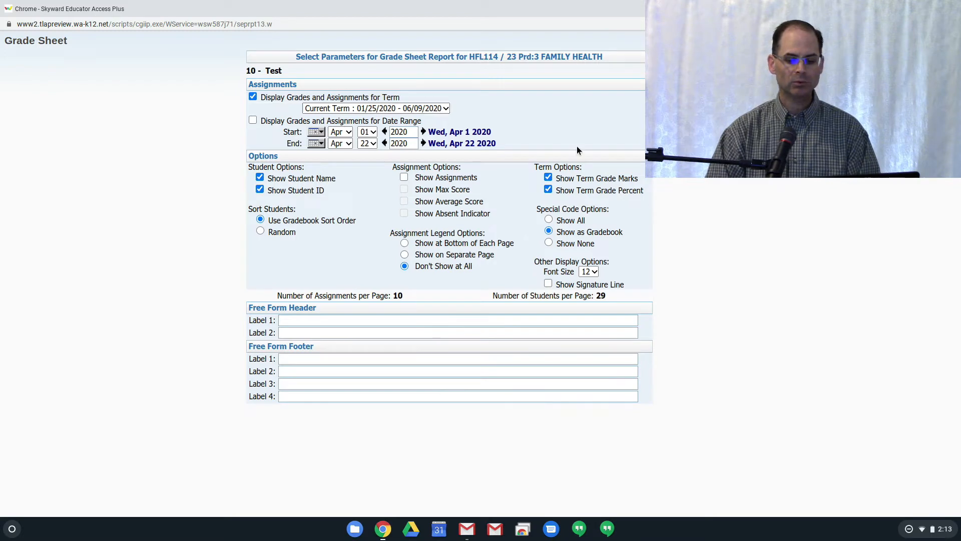
click(686, 57)
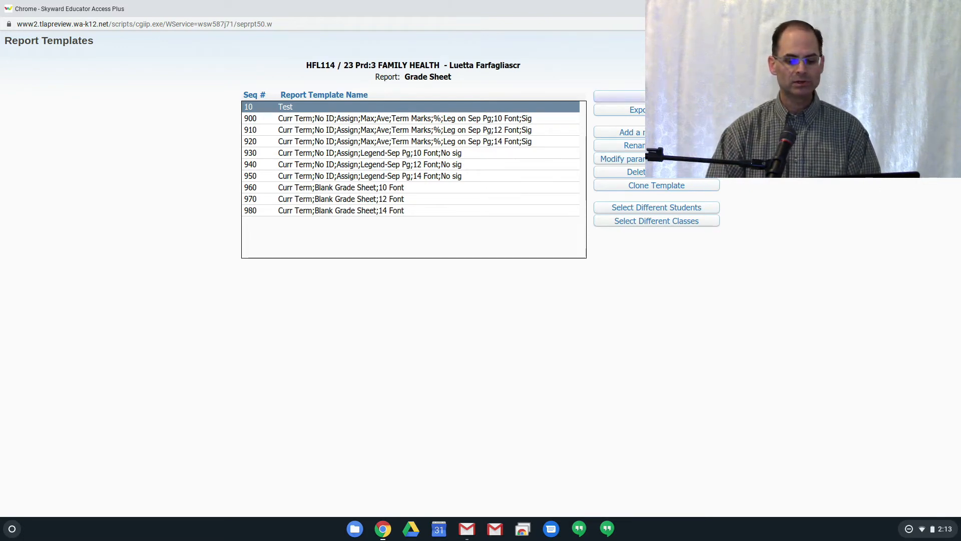
Generate the Grade Sheet report from the Test template and display it
click(620, 95)
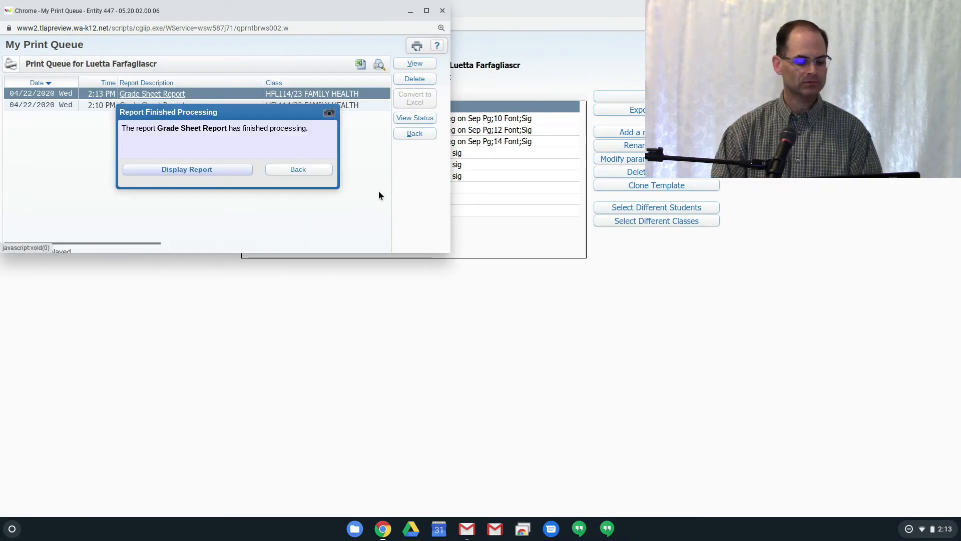
click(217, 170)
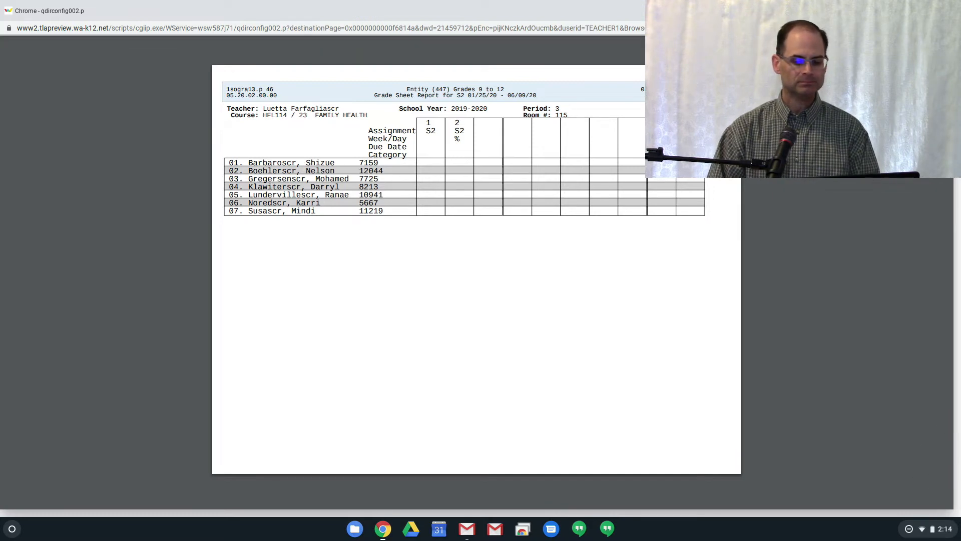
Close the Grade Sheet report and its print queue, and open the Student Information report templates for Family Health
click(946, 11)
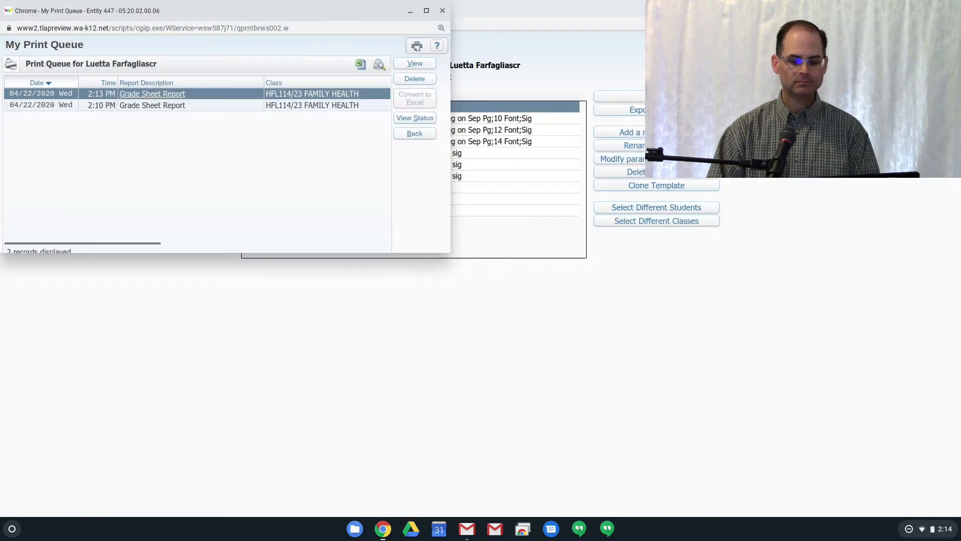
click(442, 12)
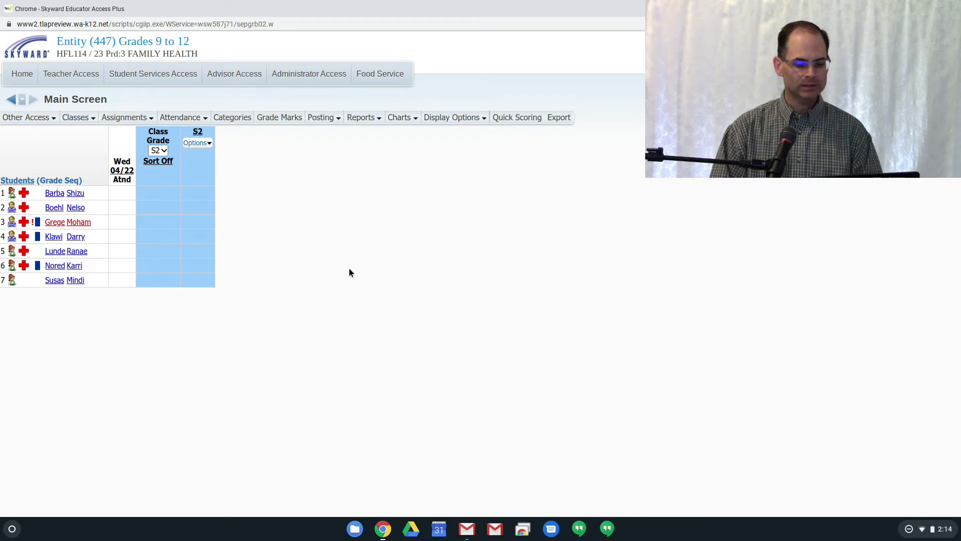
click(368, 120)
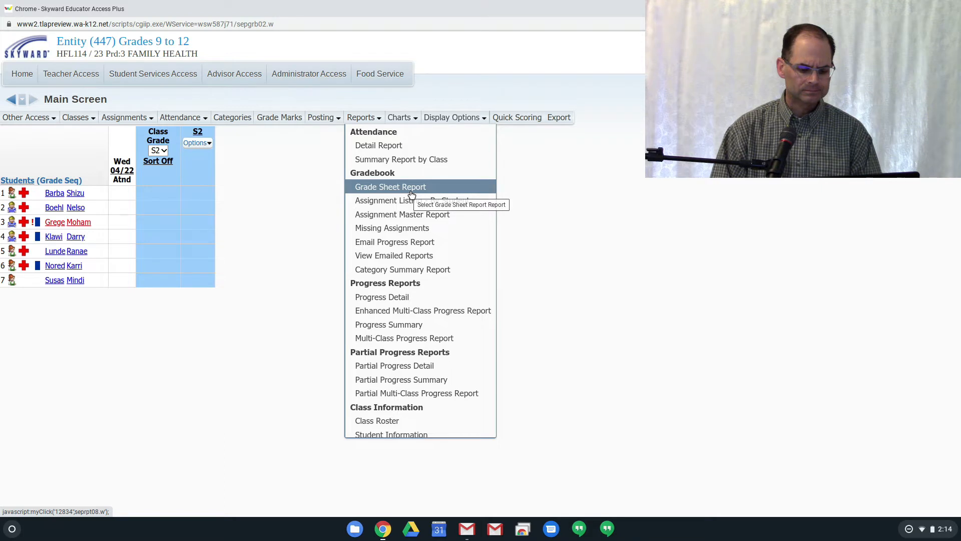
scroll(412, 365, down, 2)
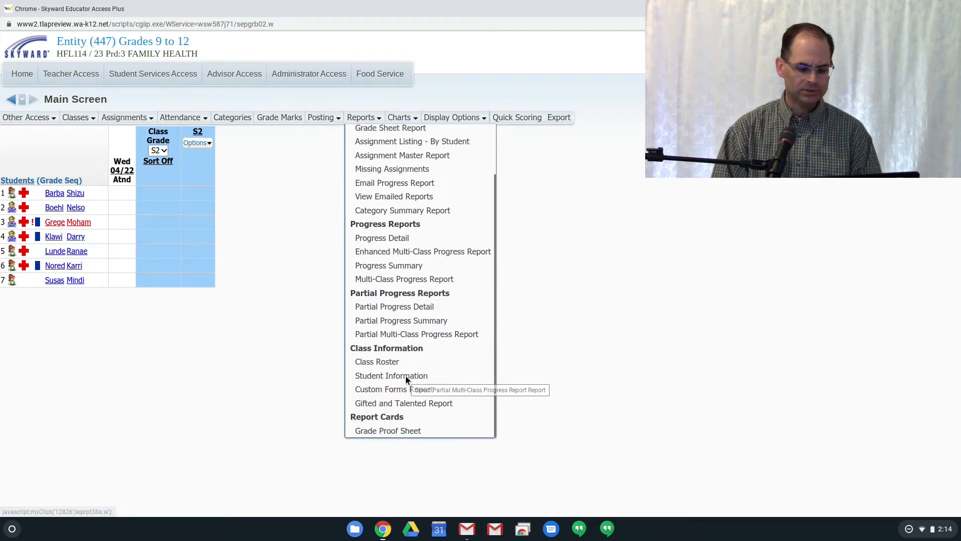
click(446, 377)
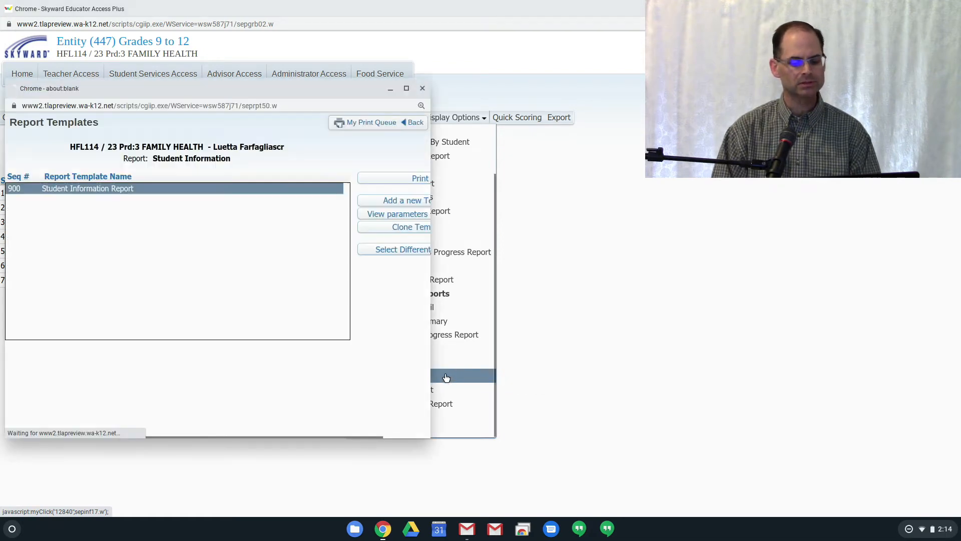
Generate the Student Information report from template 900, look through its pages, and return to the report templates
click(420, 179)
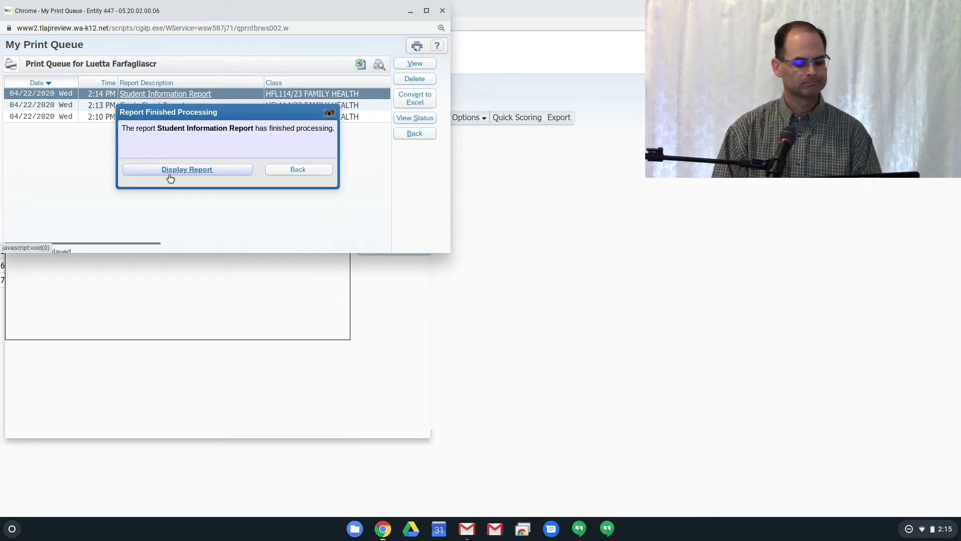
click(170, 174)
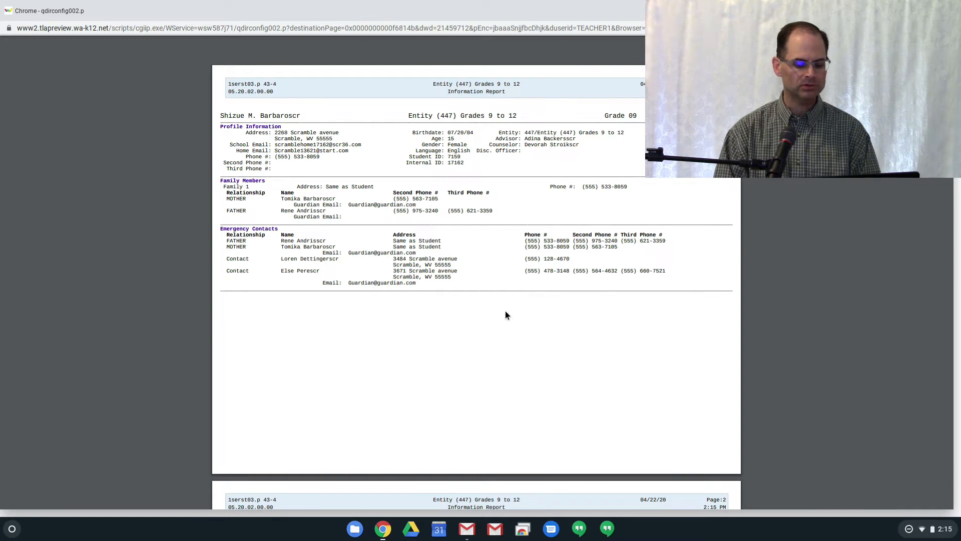
scroll(360, 308, down, 5)
scroll(359, 308, down, 3)
scroll(359, 308, up, 7)
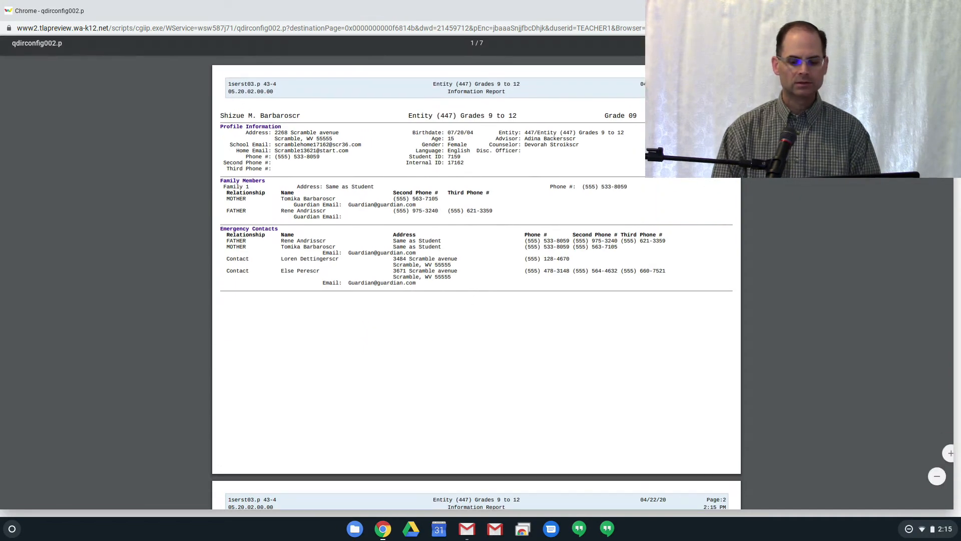
click(953, 10)
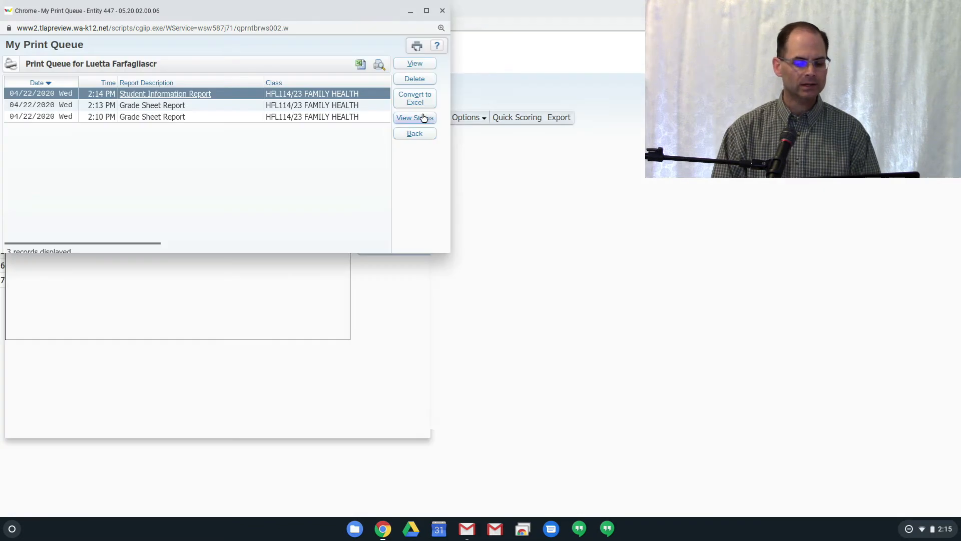
click(443, 11)
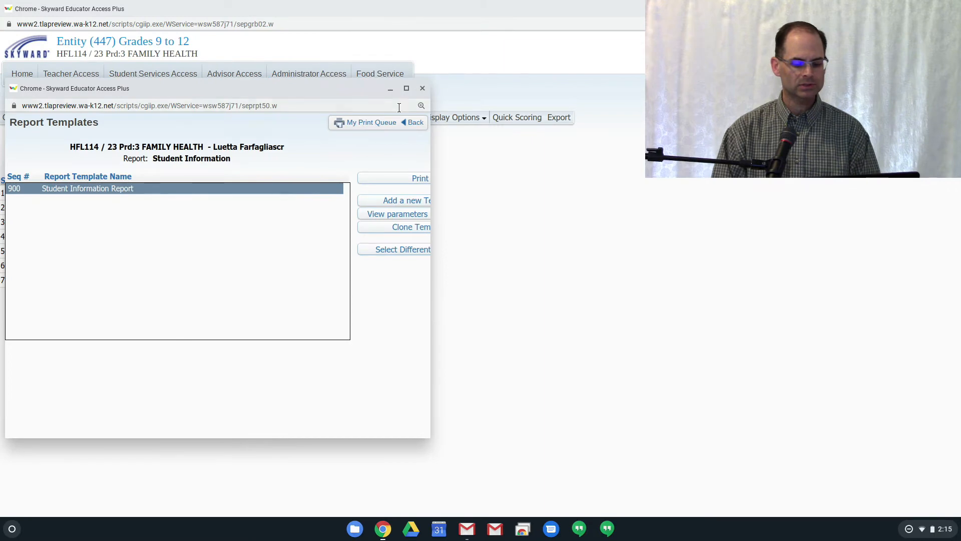
Clone the Student Information Report template under the name Test 2
click(407, 89)
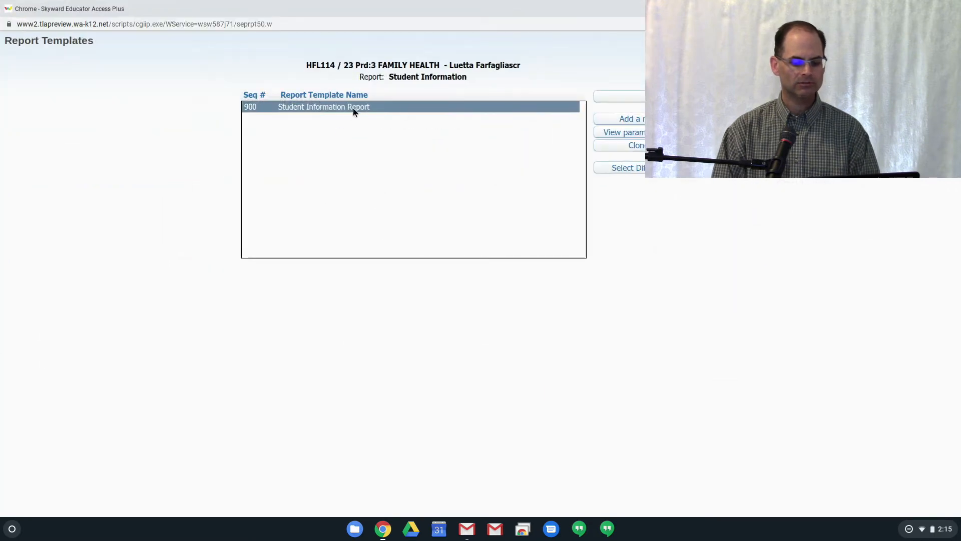
click(643, 146)
text(Test 2)
key(Return)
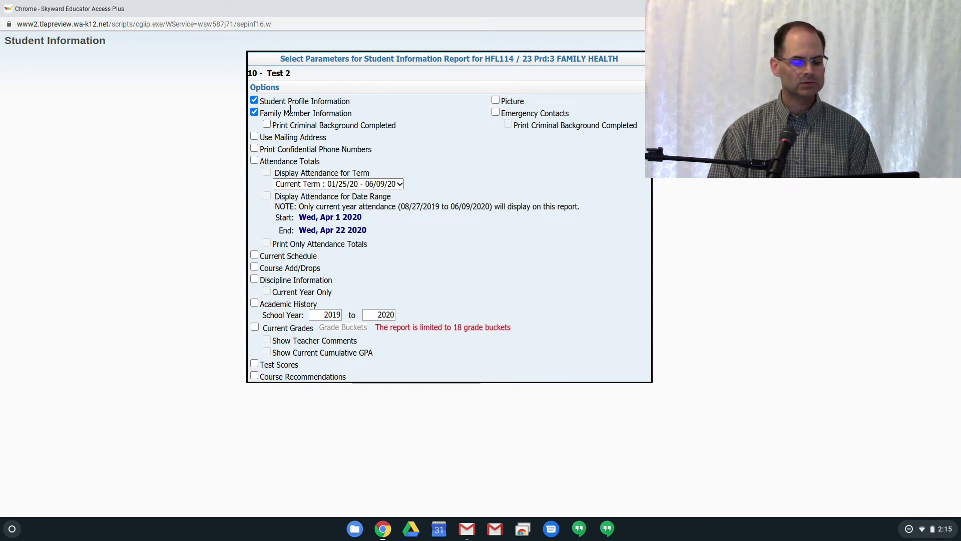
Set the Test 2 template to use mailing addresses and include current grades for the S1 and S2 grade buckets, and save it
click(254, 138)
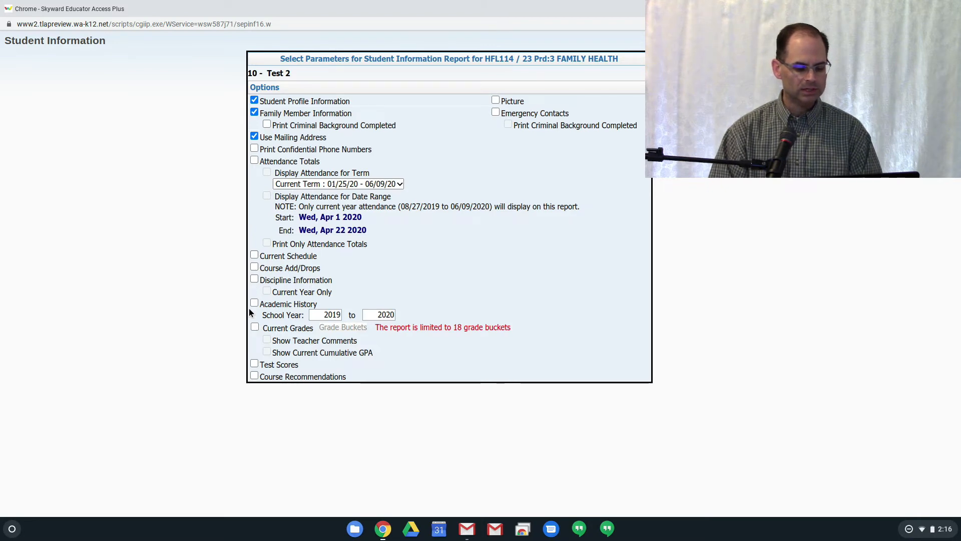
click(255, 327)
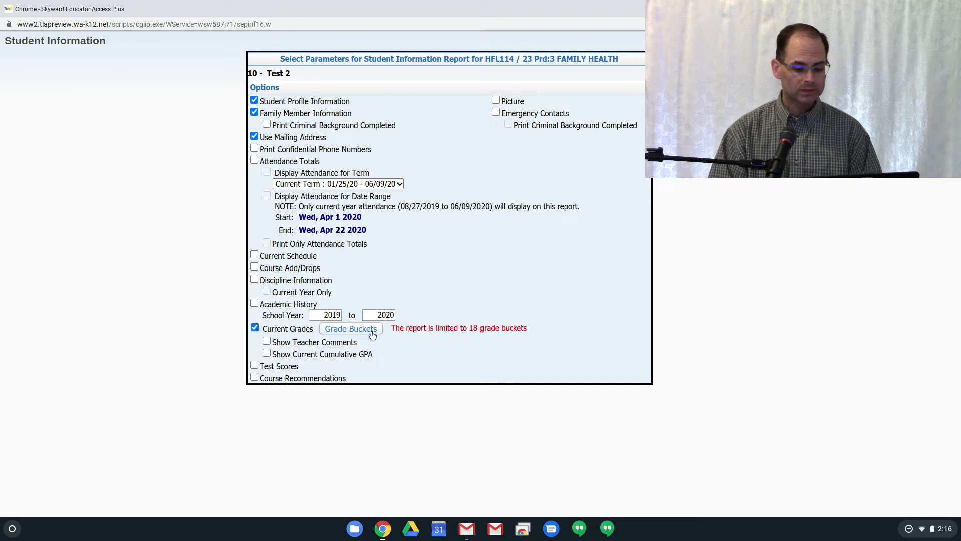
click(376, 331)
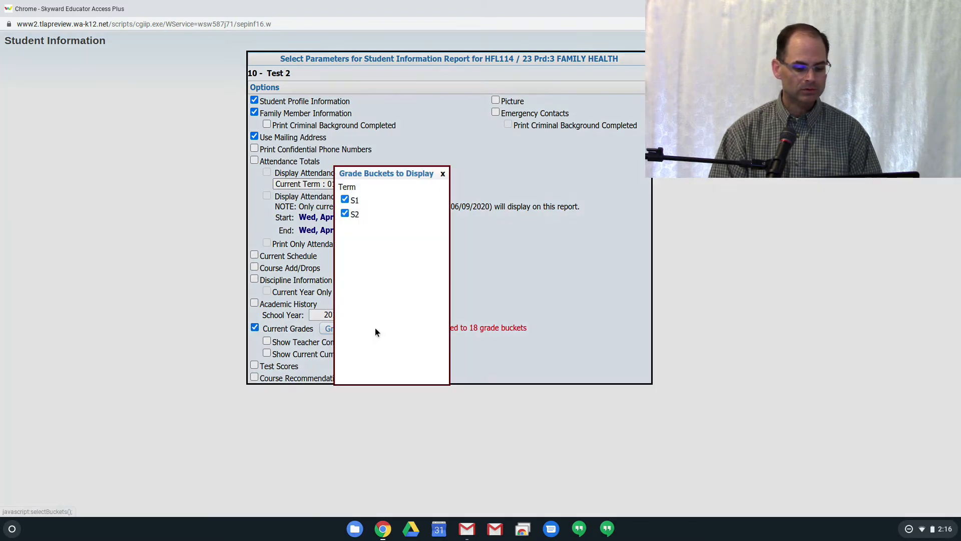
click(443, 173)
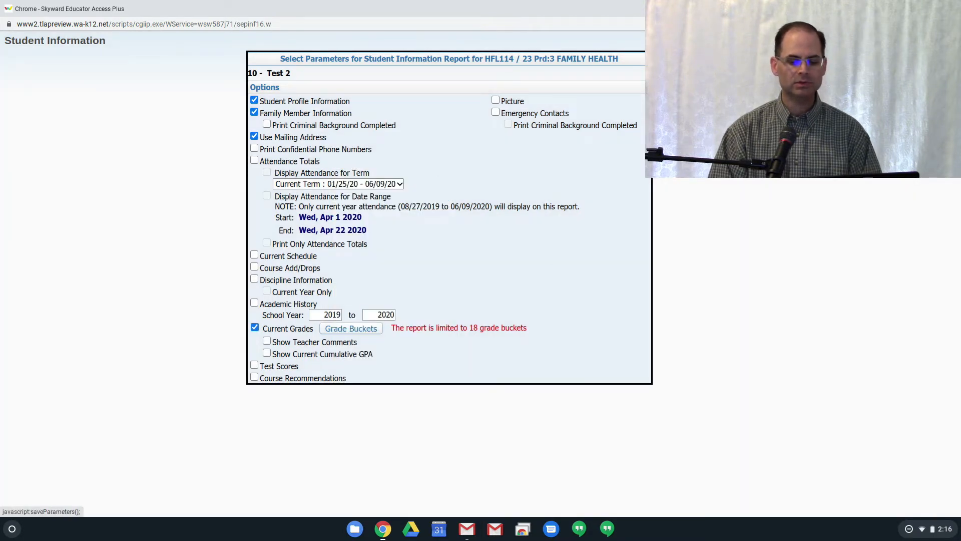
click(685, 57)
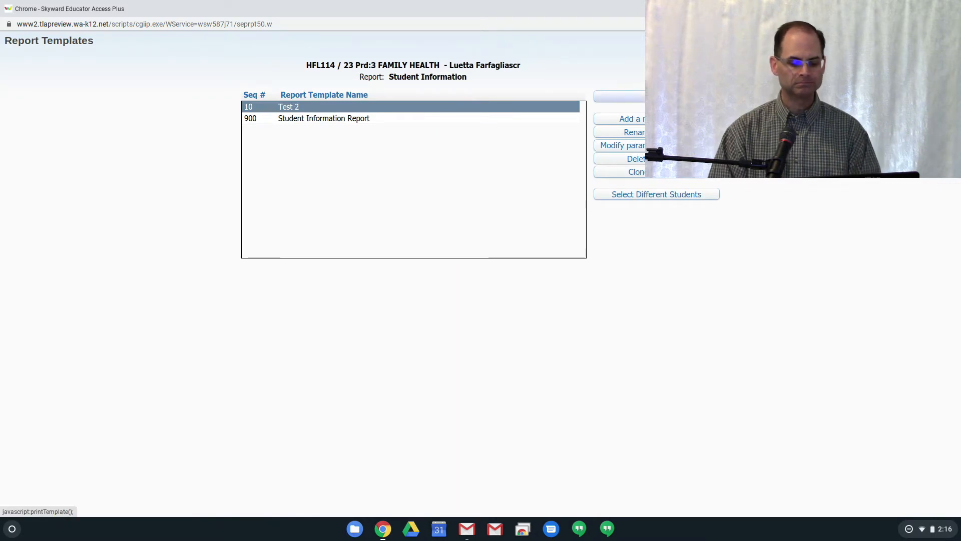
Generate the Student Information report from the Test 2 template, review its pages, and return to the report templates
click(671, 97)
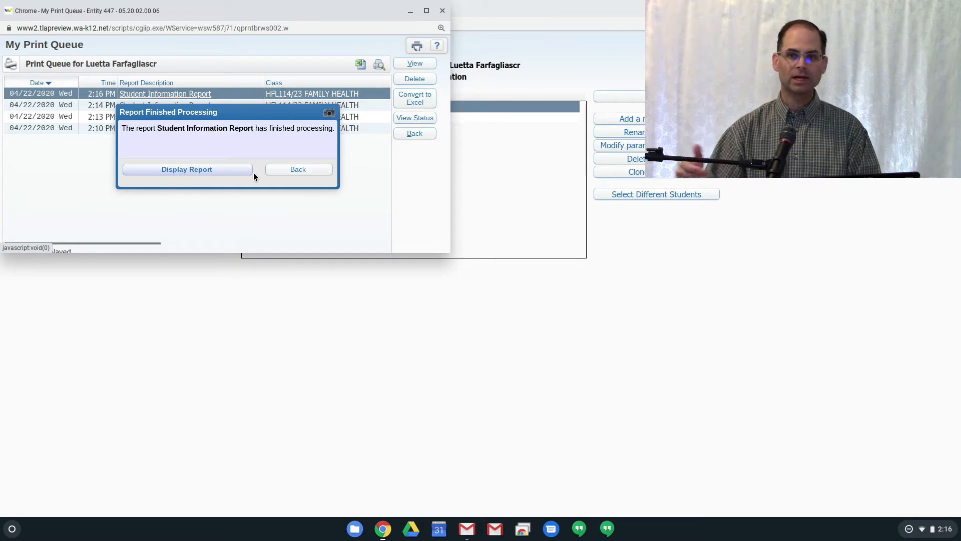
click(217, 170)
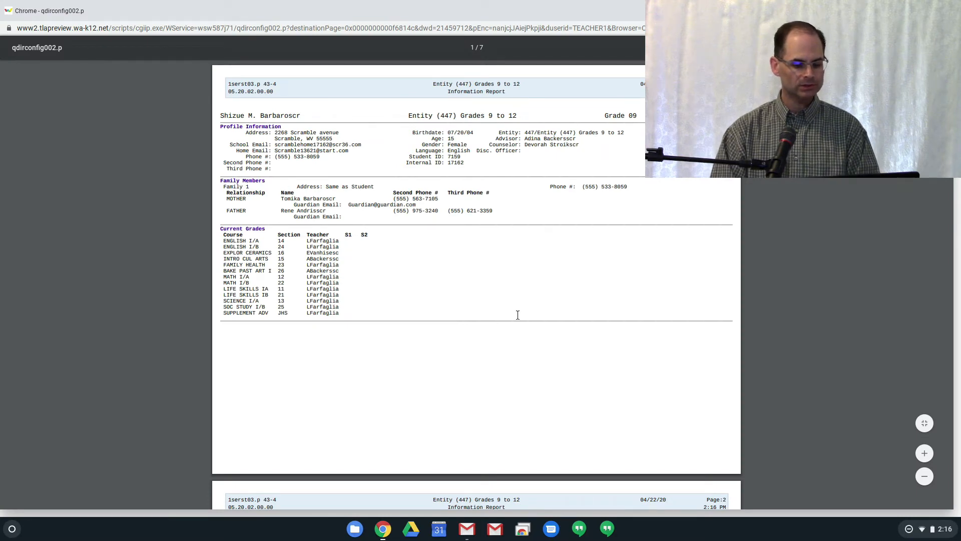
scroll(484, 288, down, 7)
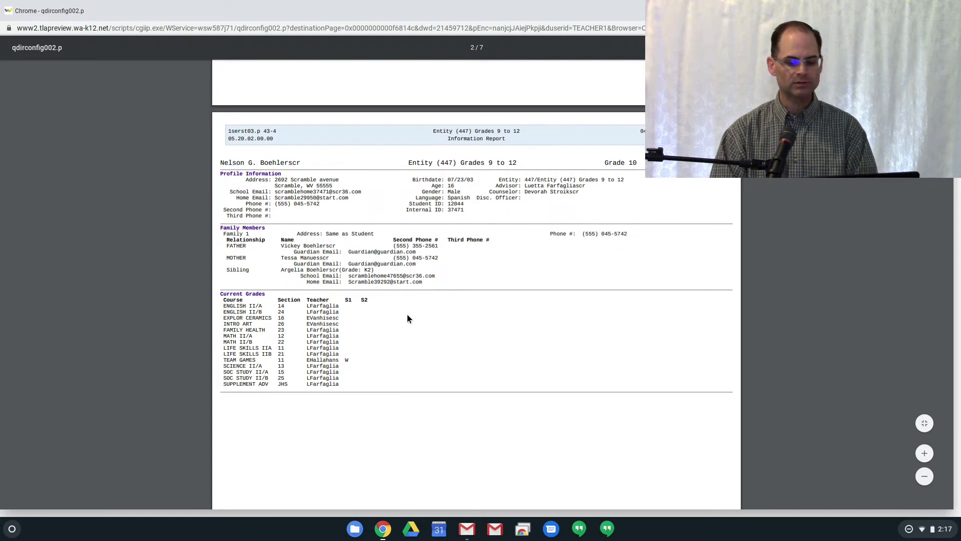
scroll(408, 318, down, 2)
scroll(408, 318, down, 4)
key(Up)
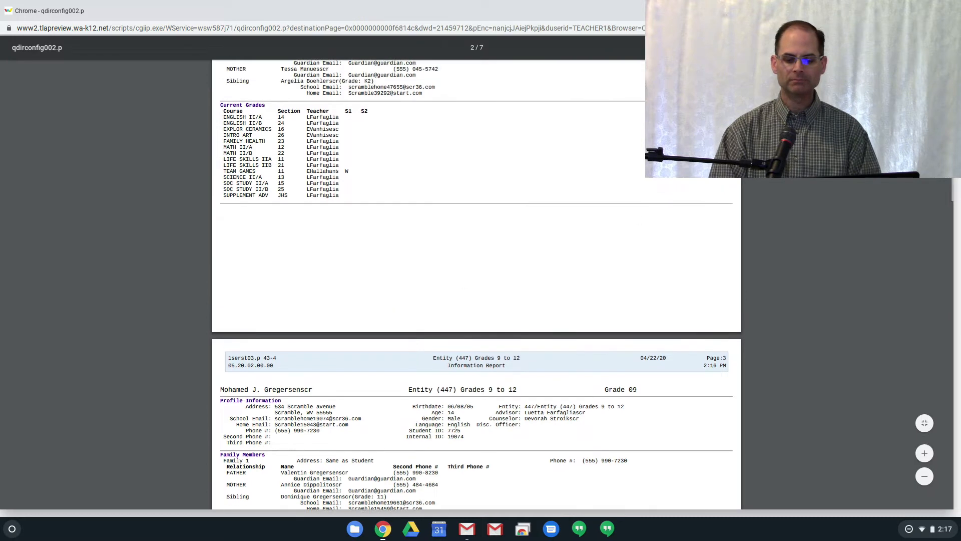
click(944, 11)
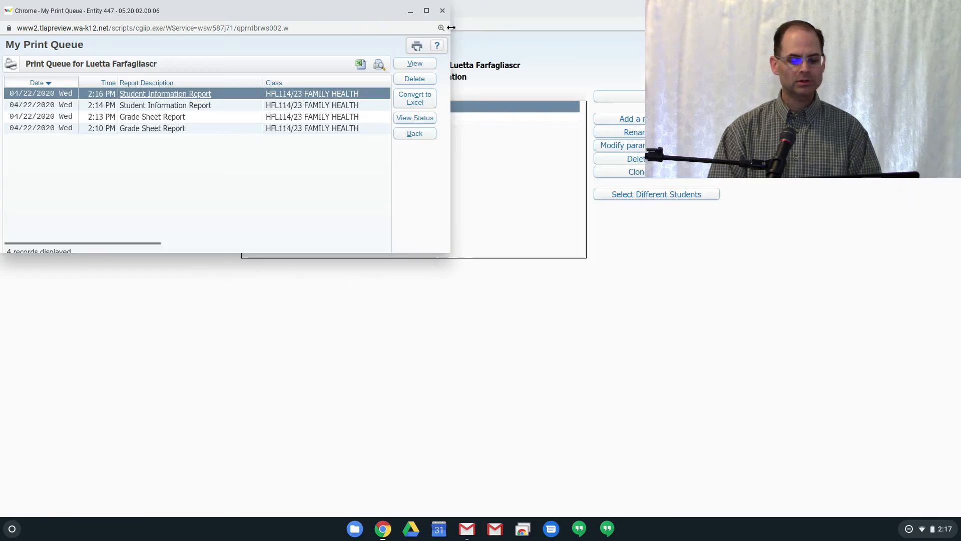
click(445, 13)
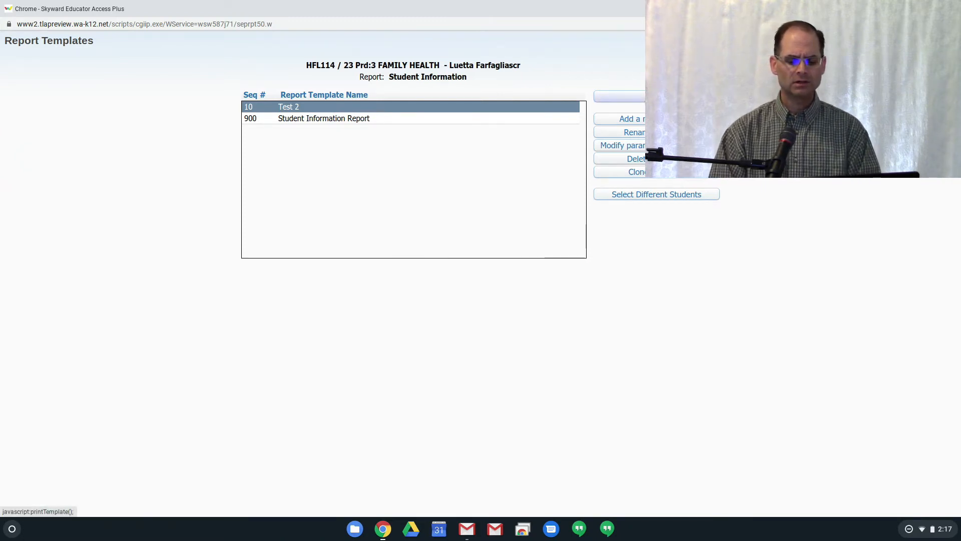
Generate the Test 2 report again and convert it to Excel in Microsoft Office 2007+ (xlsx) format using Simple Dump
click(657, 97)
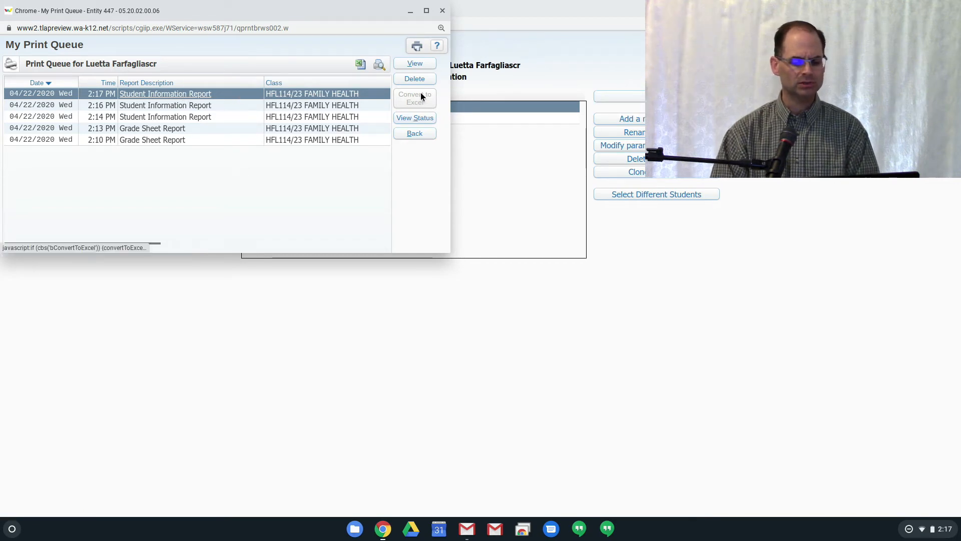
click(410, 100)
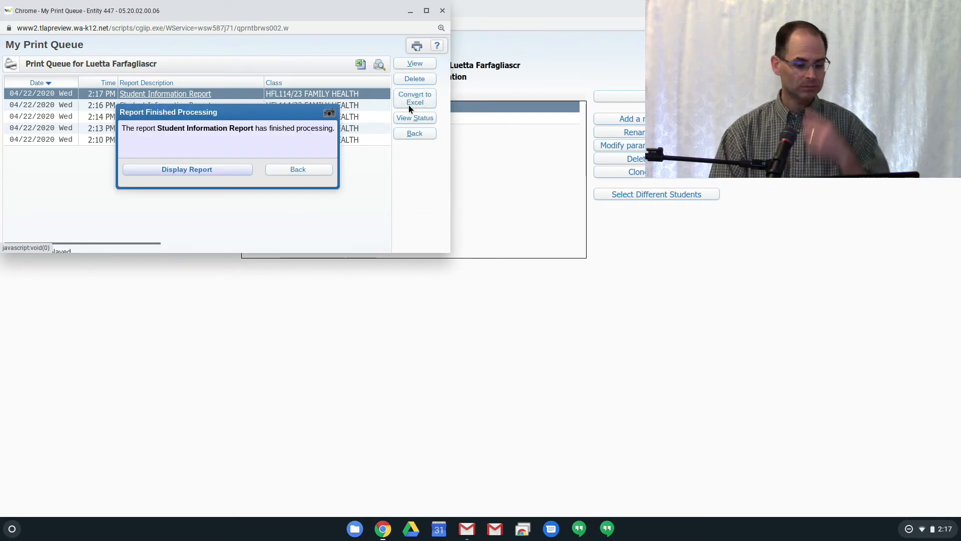
click(300, 170)
click(429, 102)
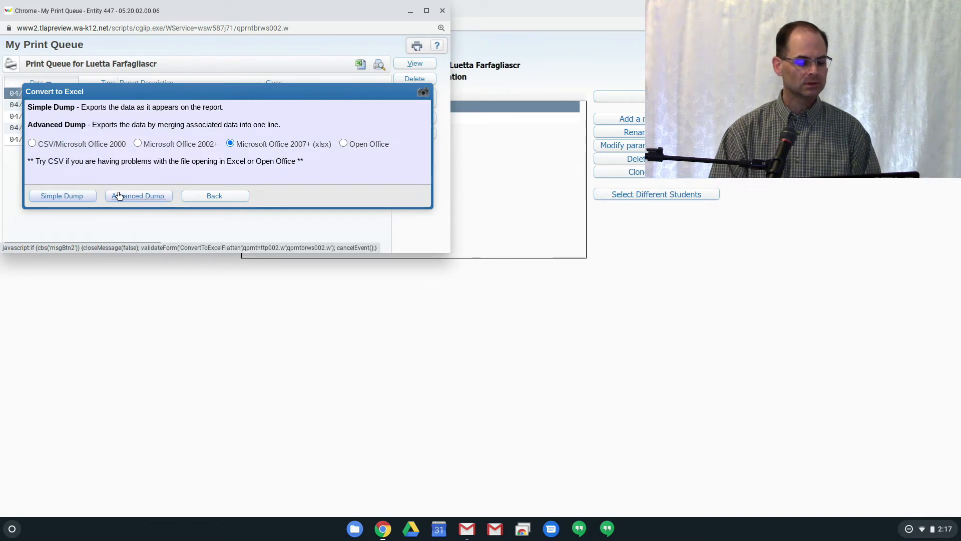
click(88, 199)
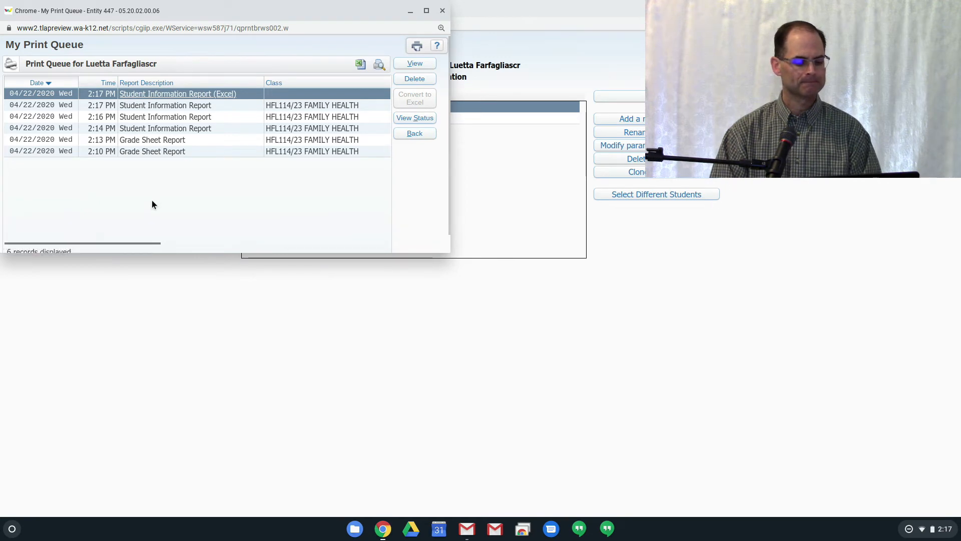
click(187, 170)
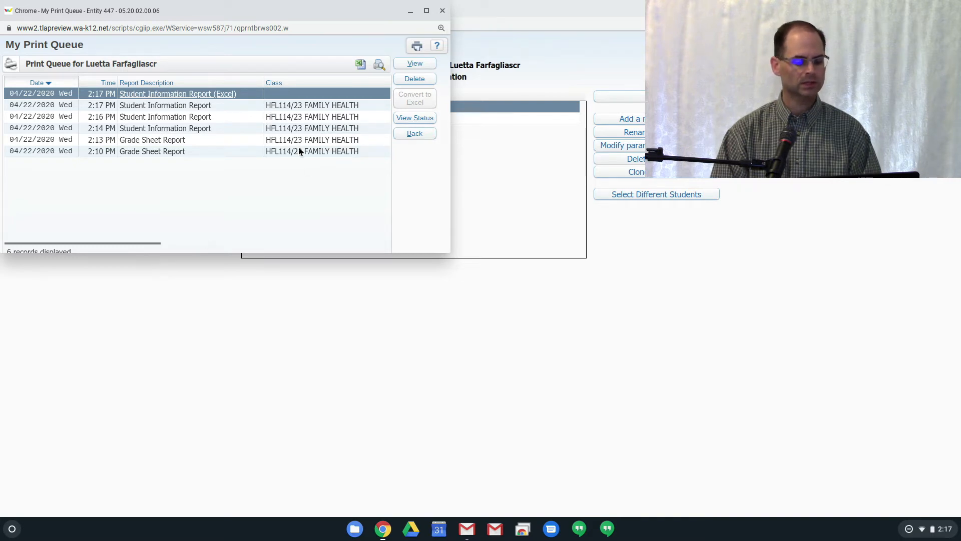
Download the Excel version of the Student Information Report, allowing the site to download multiple files automatically
click(219, 95)
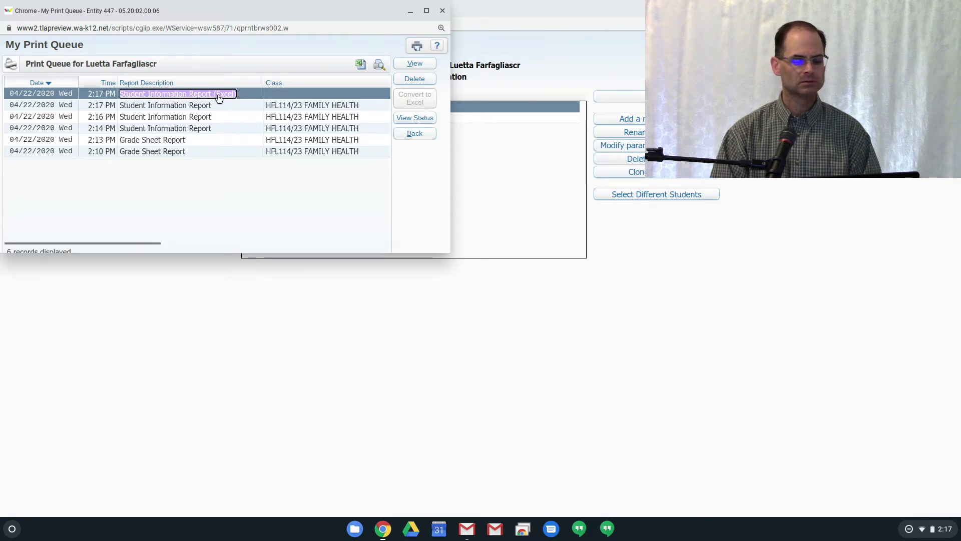
double_click(168, 95)
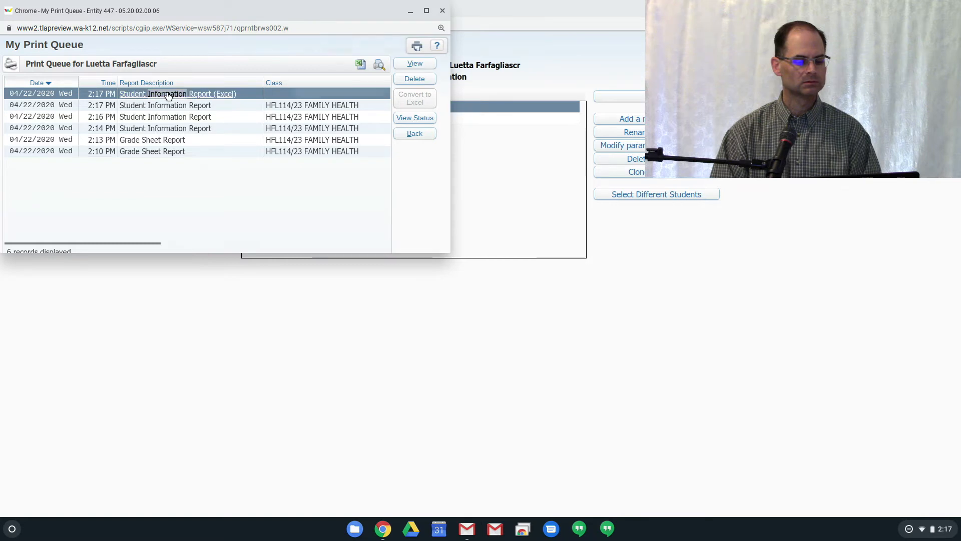
click(389, 86)
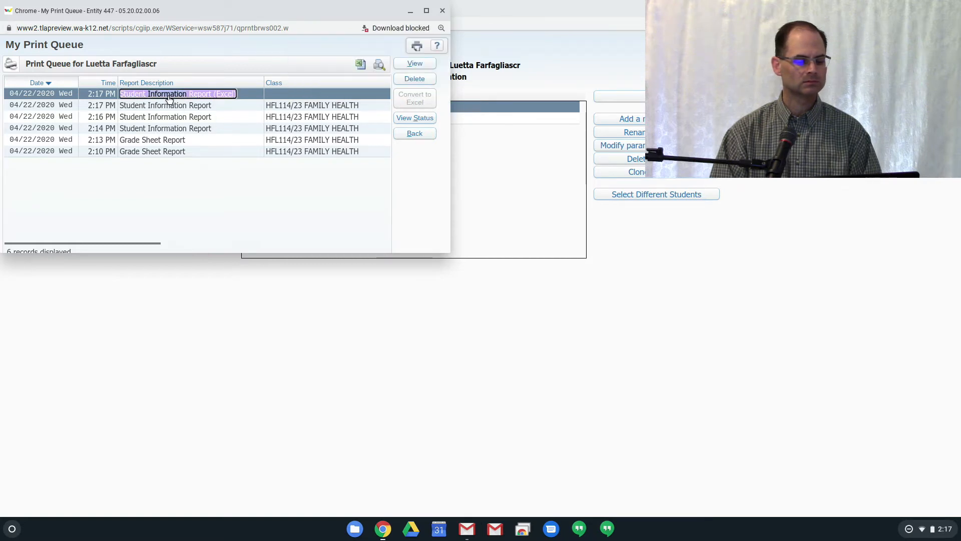
click(396, 28)
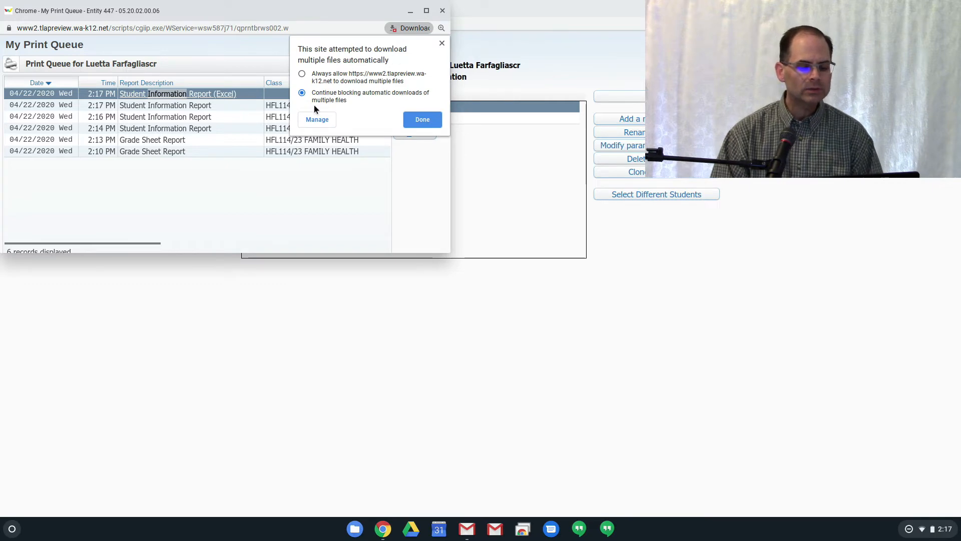
click(416, 122)
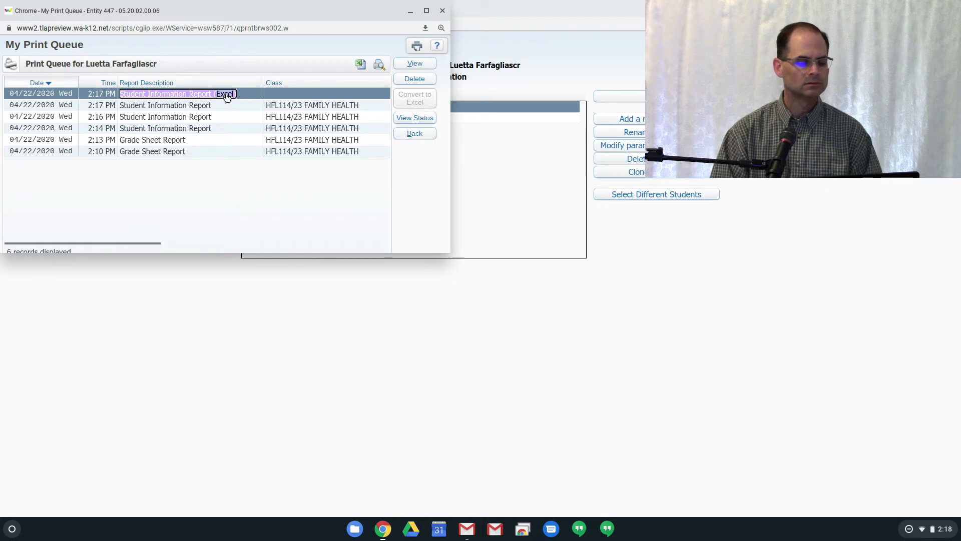
click(425, 28)
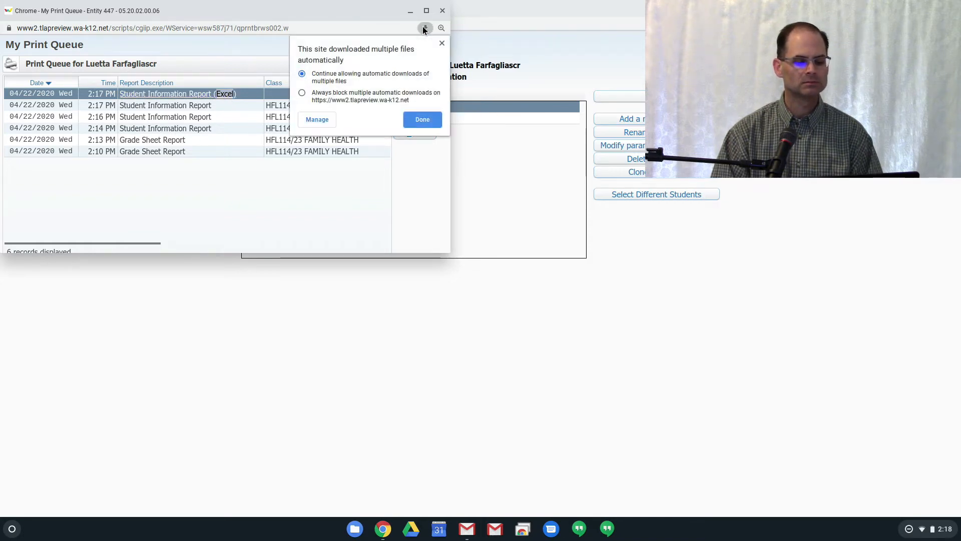
click(421, 119)
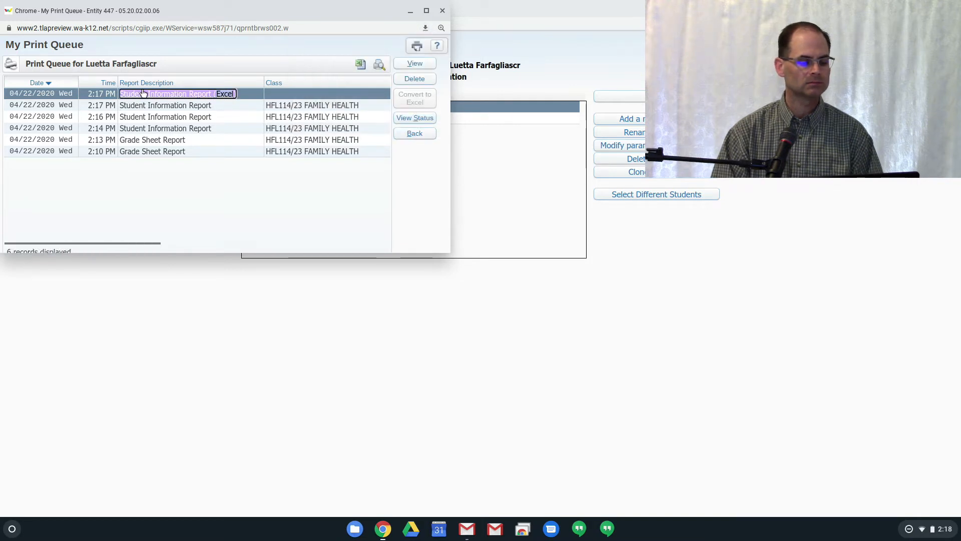
Export the My Print Queue list using the Export to Excel (xlsx) option and download the export file
click(403, 67)
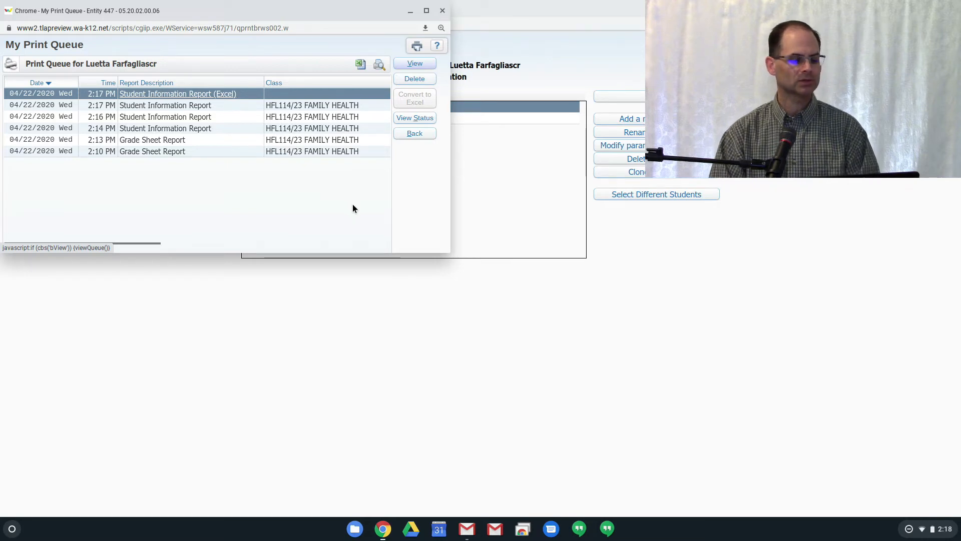
click(361, 65)
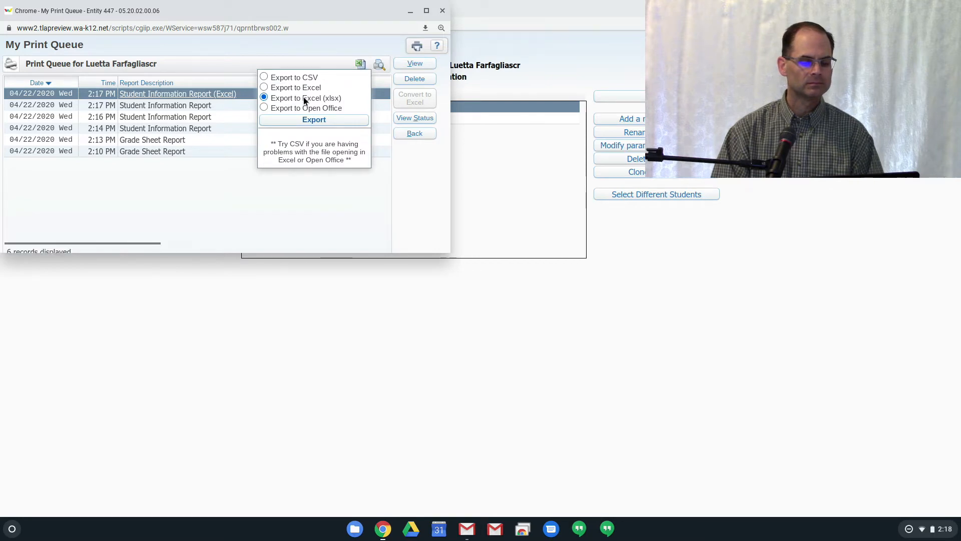
click(307, 121)
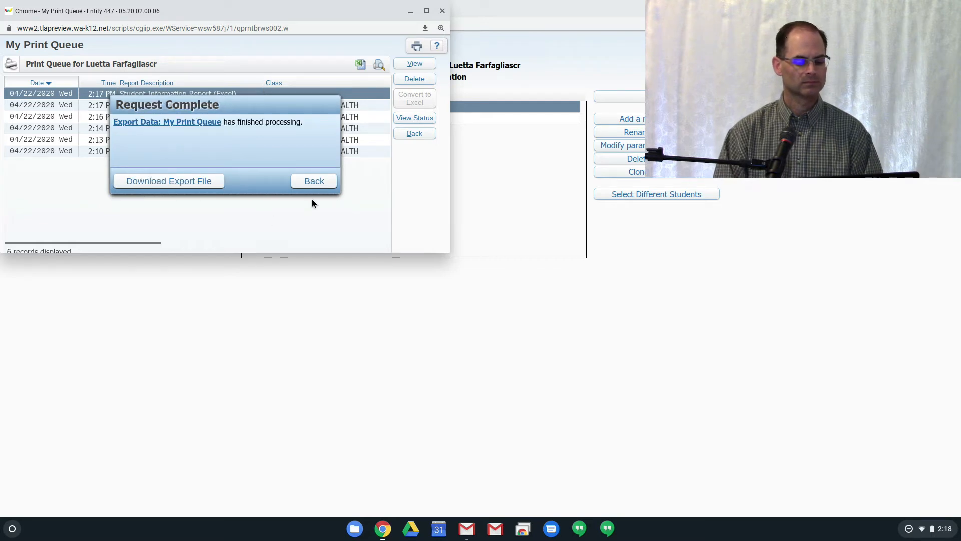
click(188, 183)
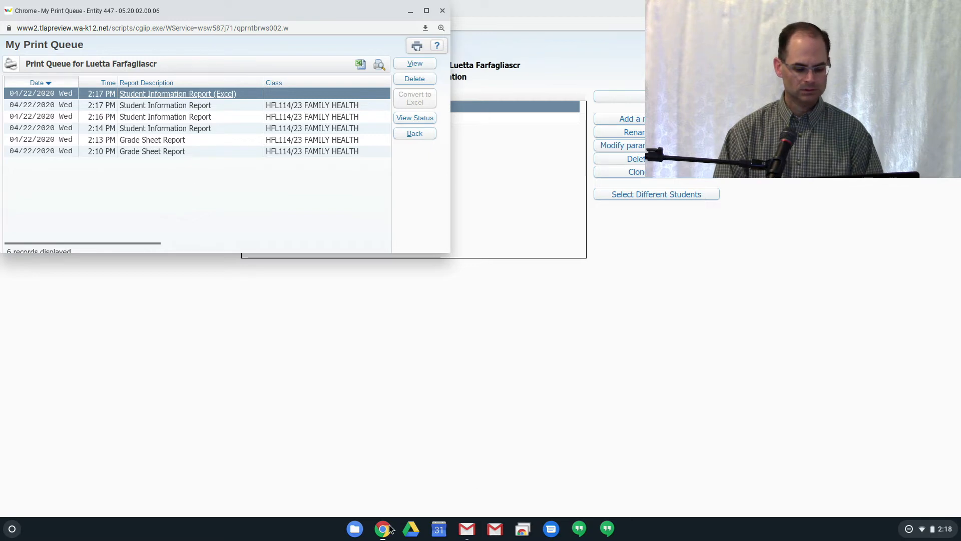
Try to open SKR2335018WA06112W2V7H0U382437 (7).xls from the Downloads folder in the Files app, and close the file, folder and print queue windows
click(355, 528)
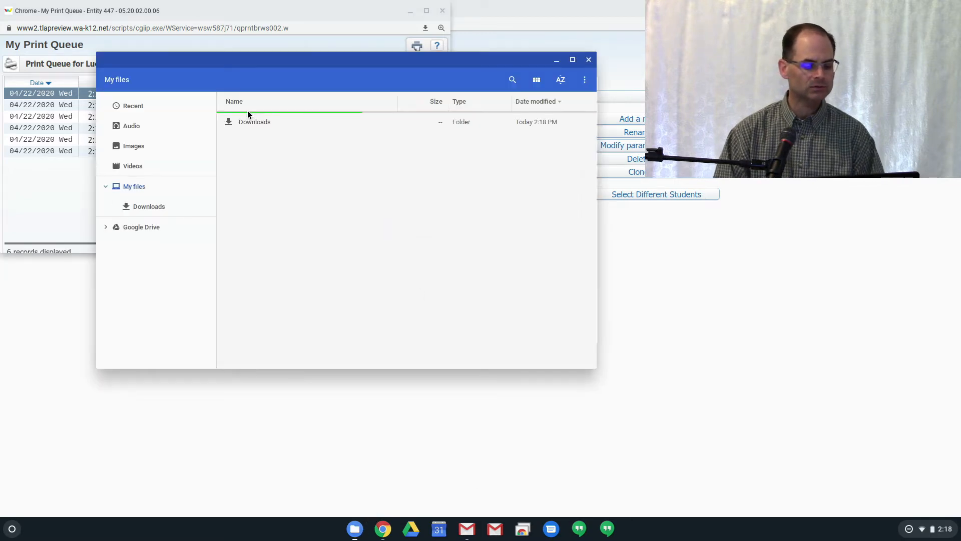
click(150, 207)
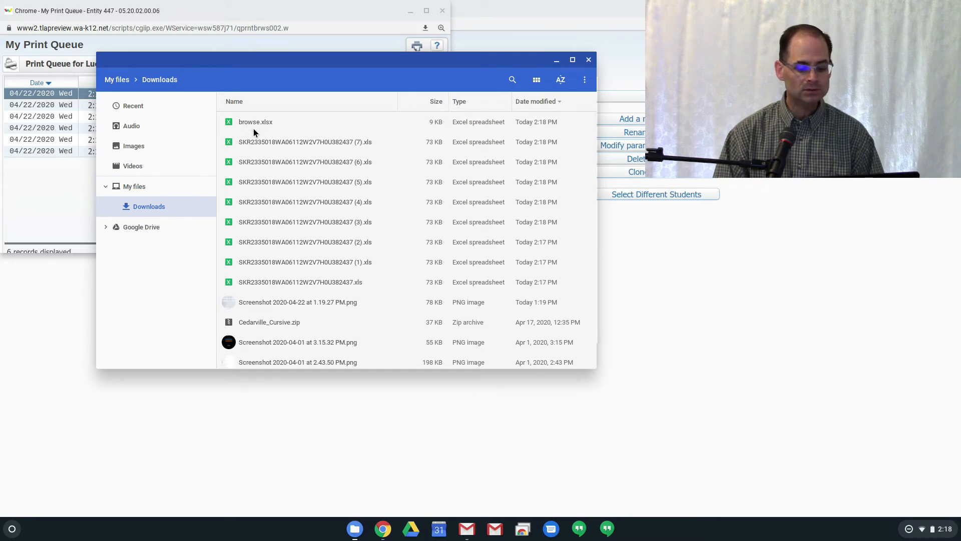
double_click(260, 143)
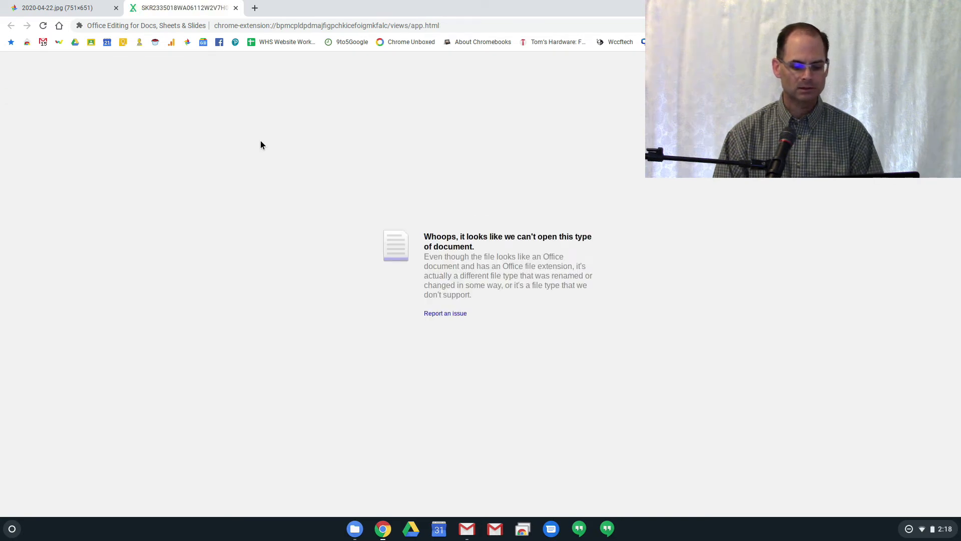
click(236, 8)
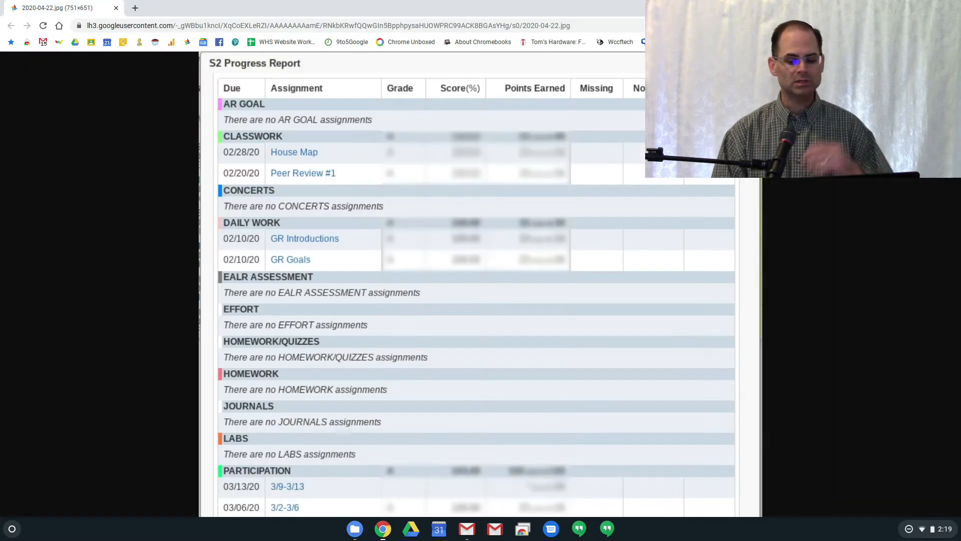
click(921, 8)
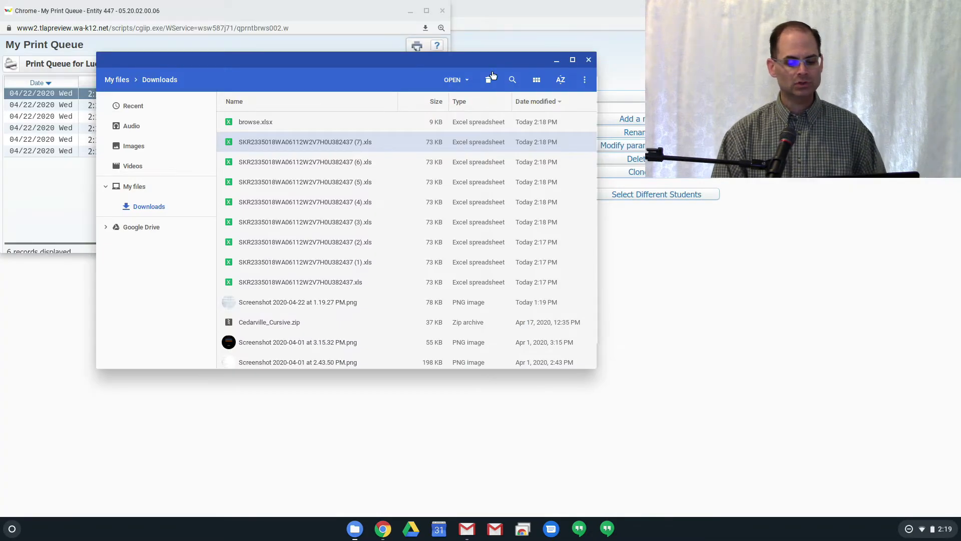
click(589, 60)
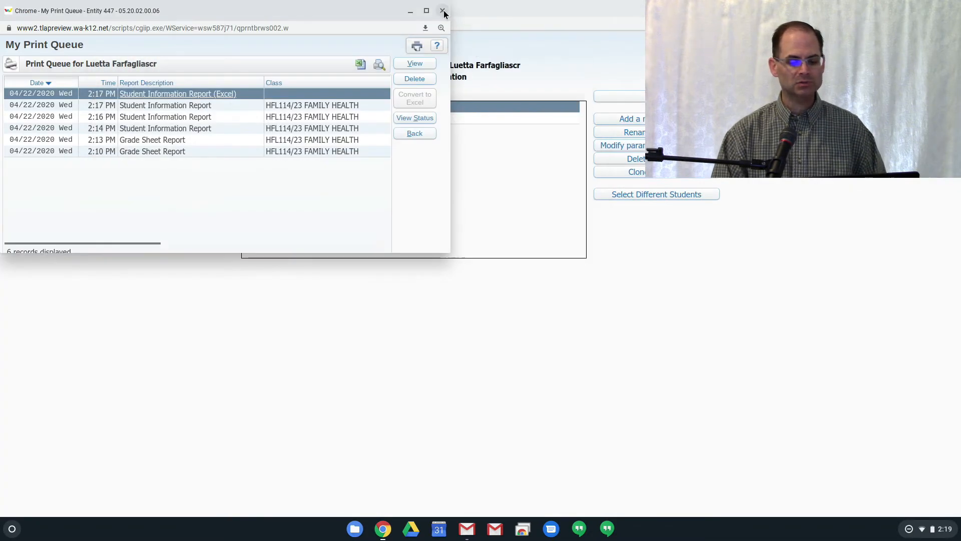
click(442, 11)
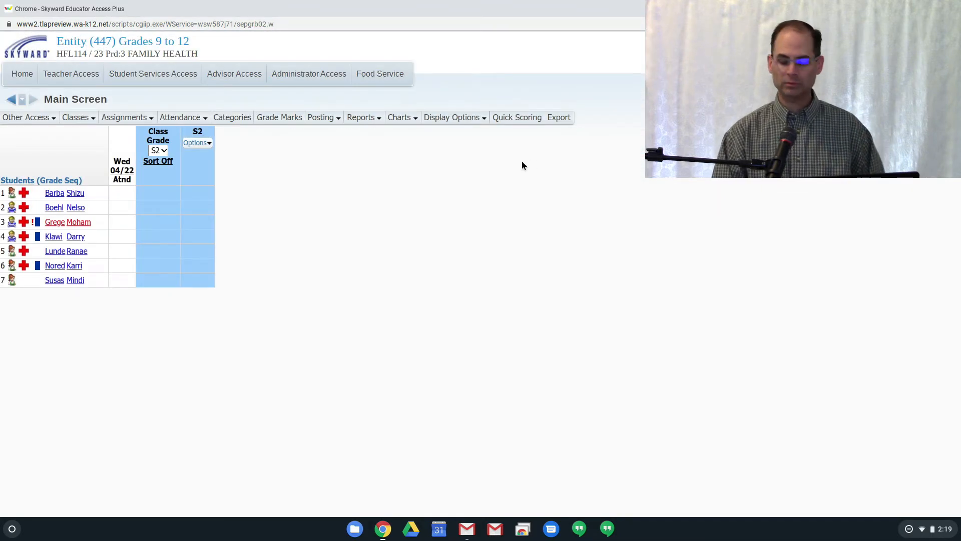
Switch to the YouTube Live Dashboard and review the viewers' questions in the live chat from the earlier messages on
key(alt+Tab)
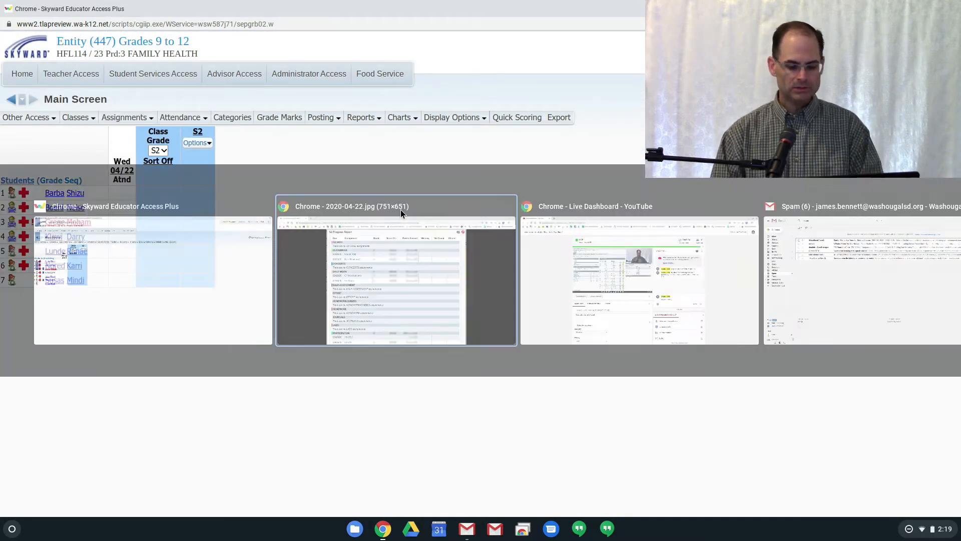
key(alt+Tab)
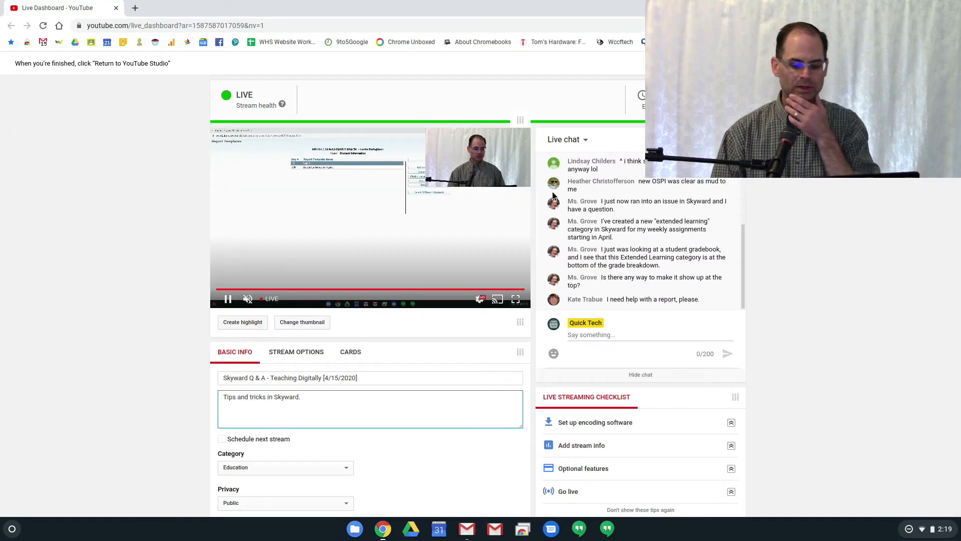
scroll(678, 218, up, 3)
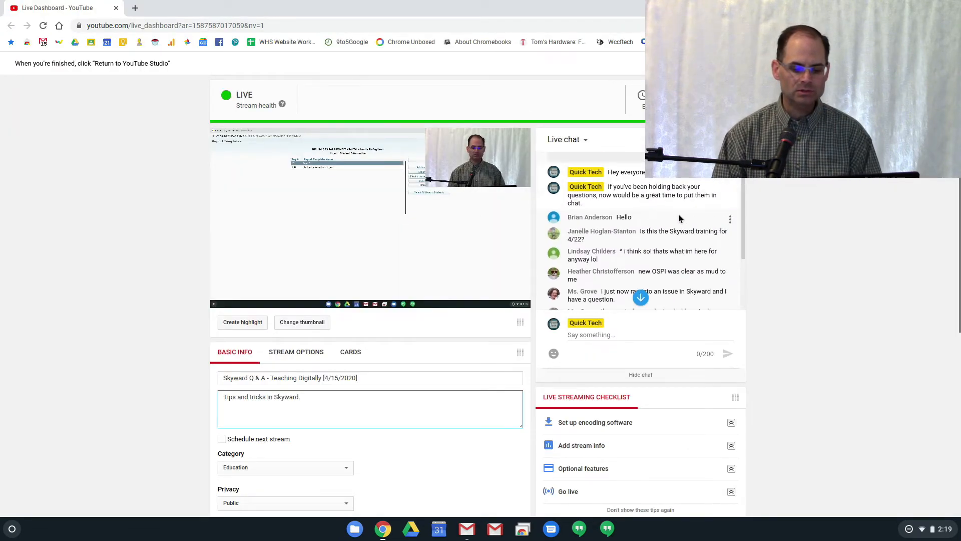